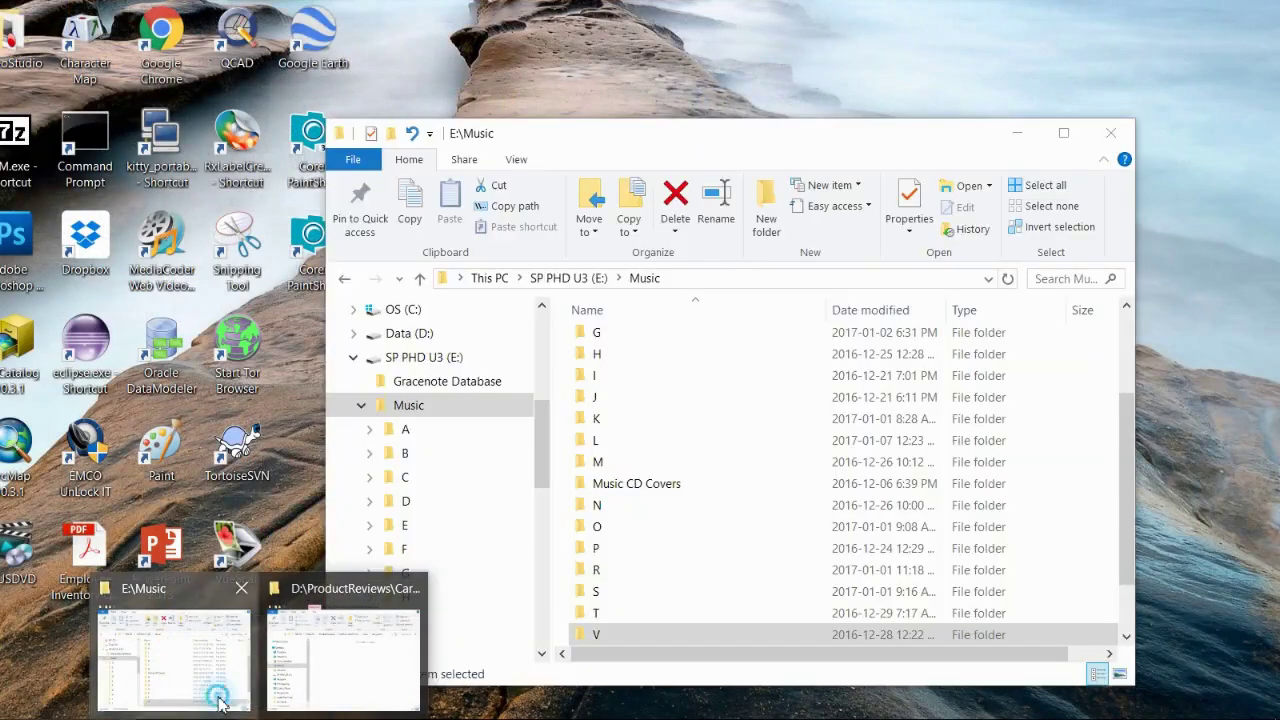
Step: Bring up the E:\Music File Explorer window and open the Van Morrison folder inside V
left_click(220, 703)
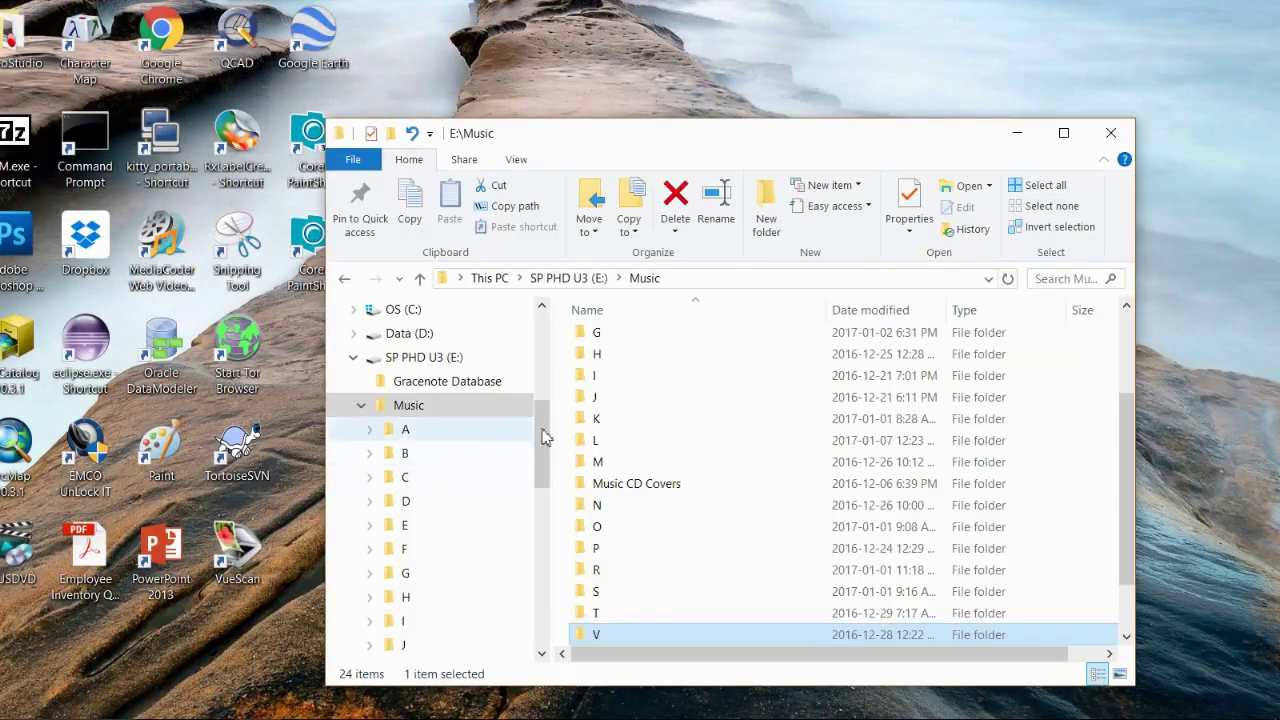
left_click_drag(543, 445, 540, 525)
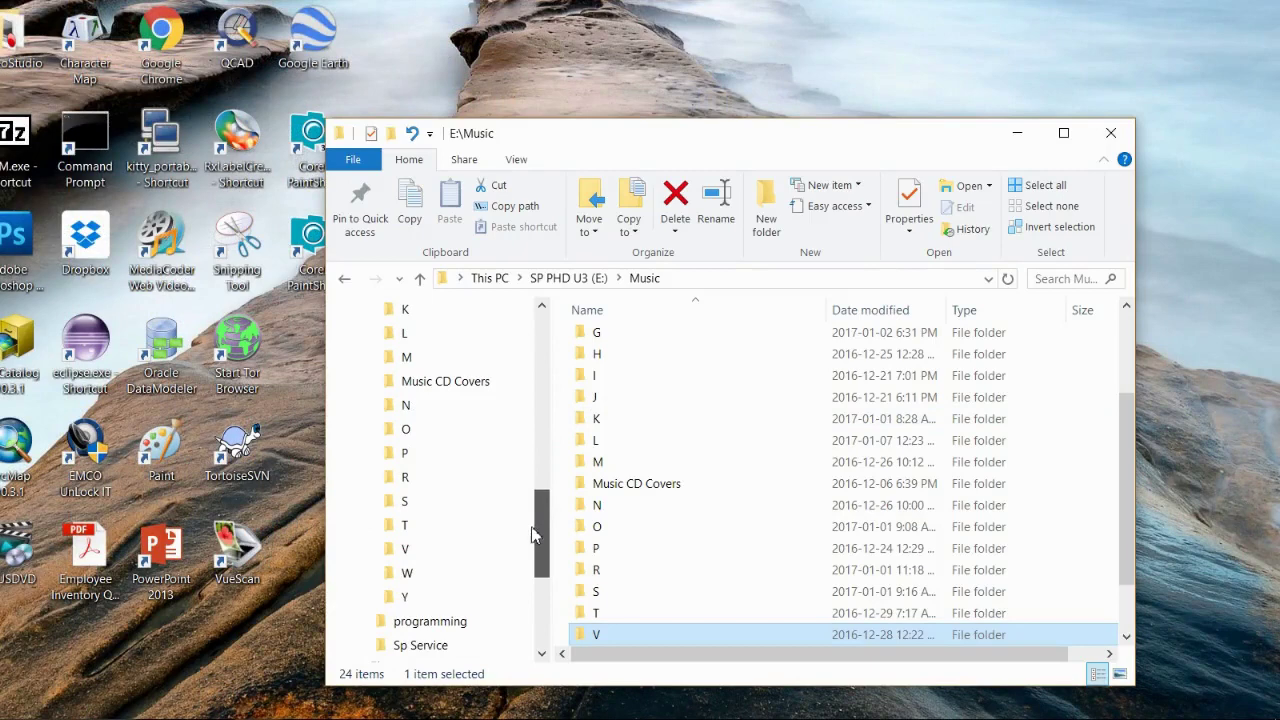
left_click(370, 549)
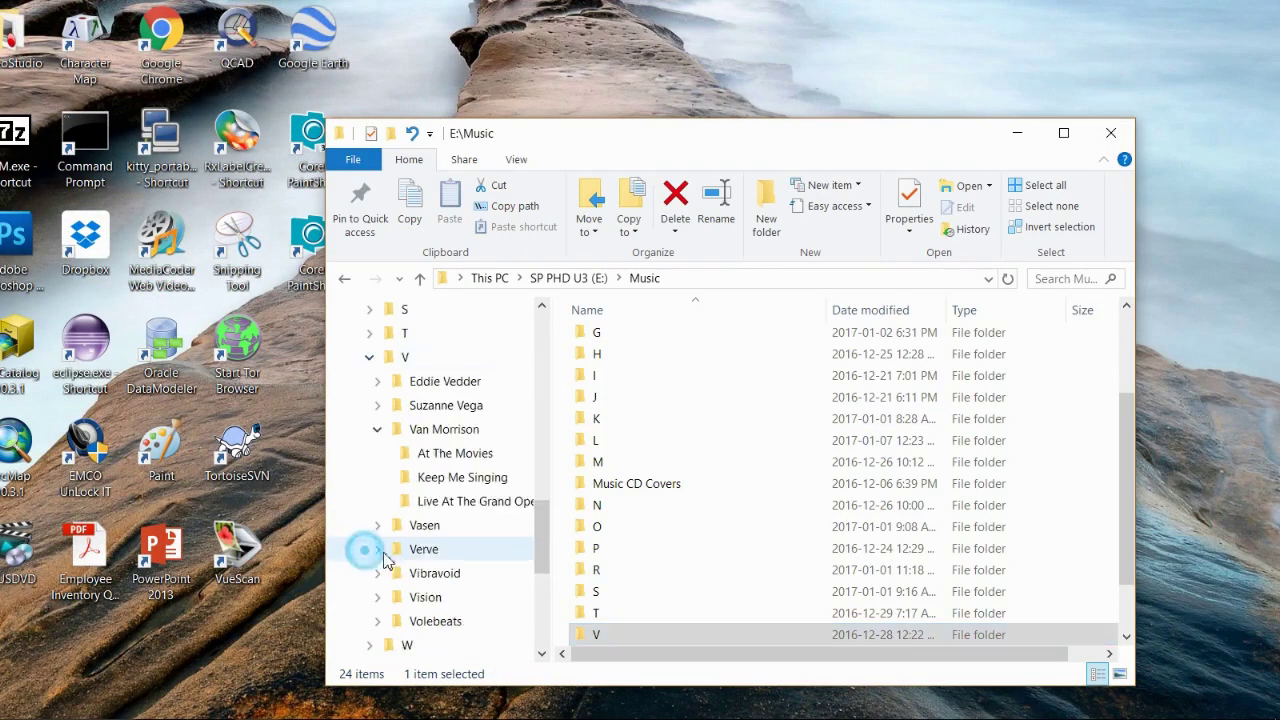
left_click(430, 440)
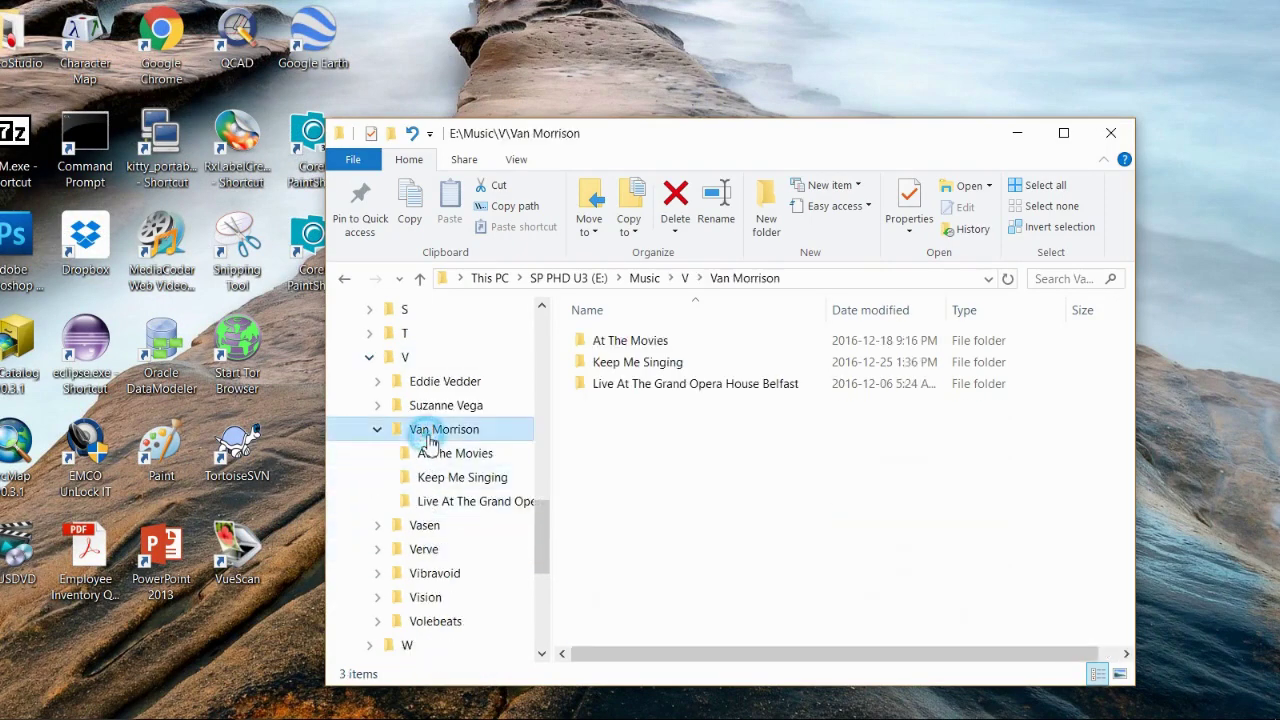
Step: Create a folder named Tupelo Honey inside the Van Morrison folder and open it
right_click(608, 438)
mouse_move(674, 381)
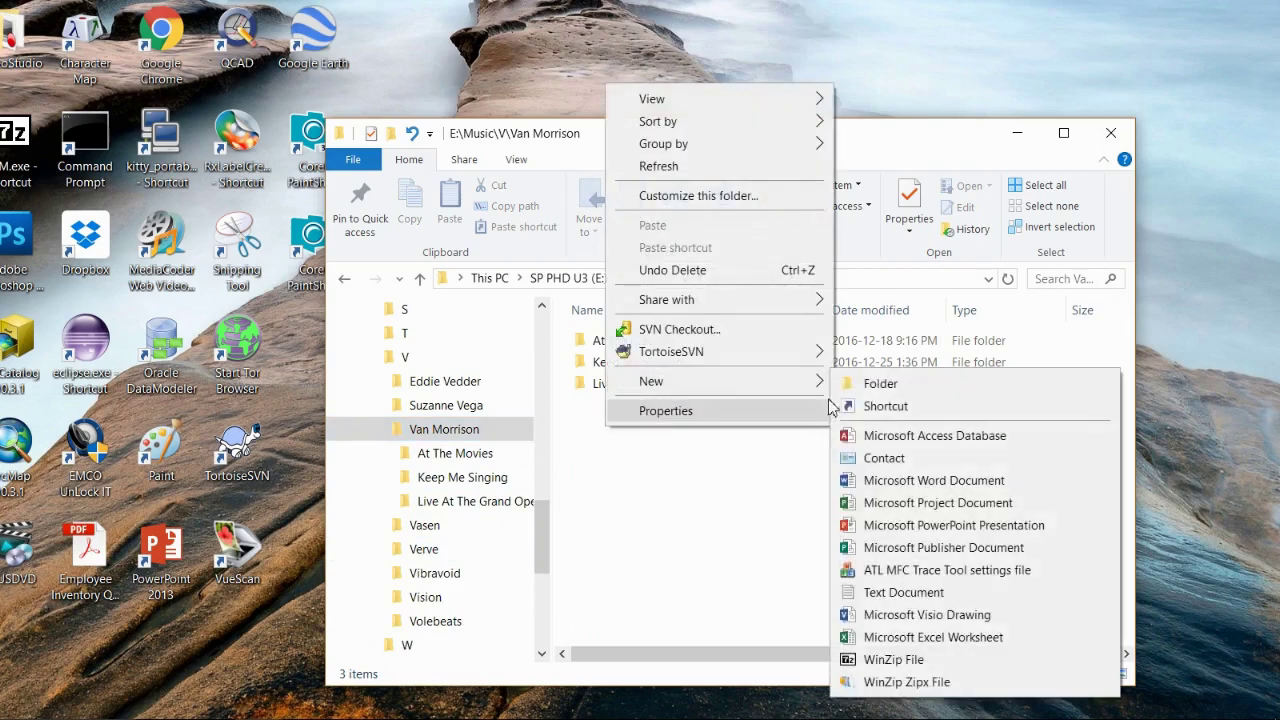
left_click(848, 382)
type("T")
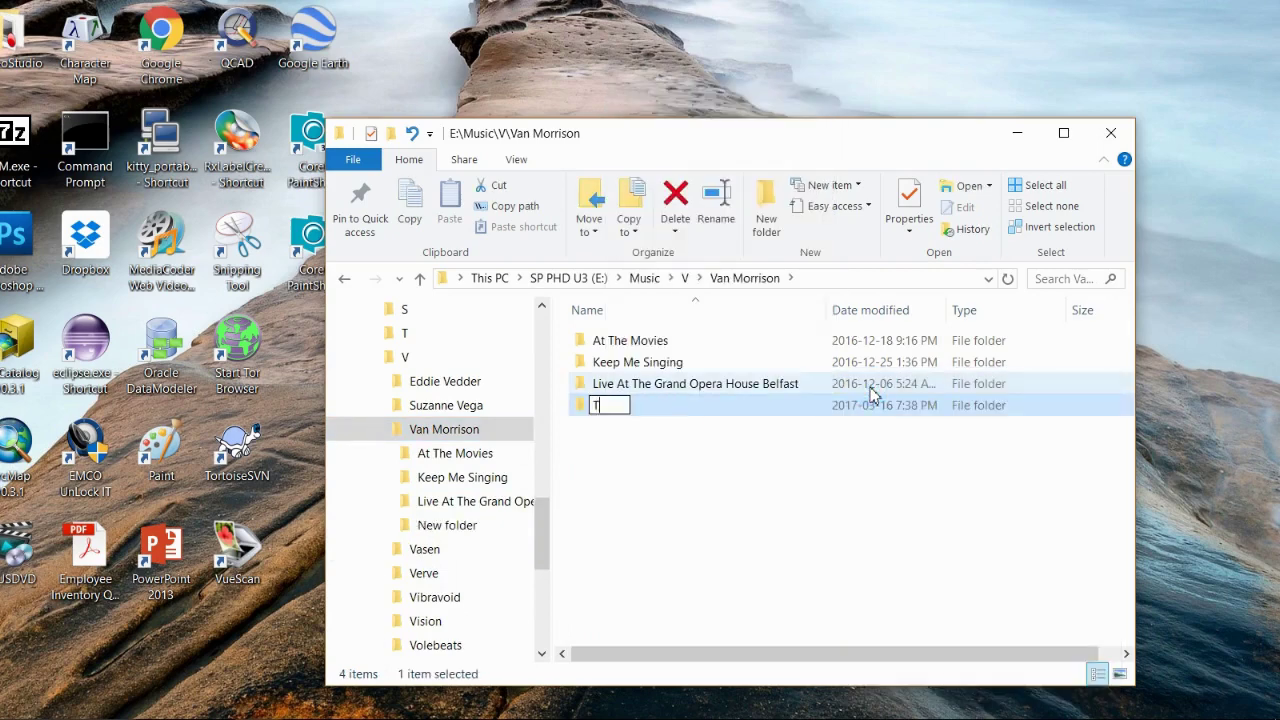
type("upelo Honey")
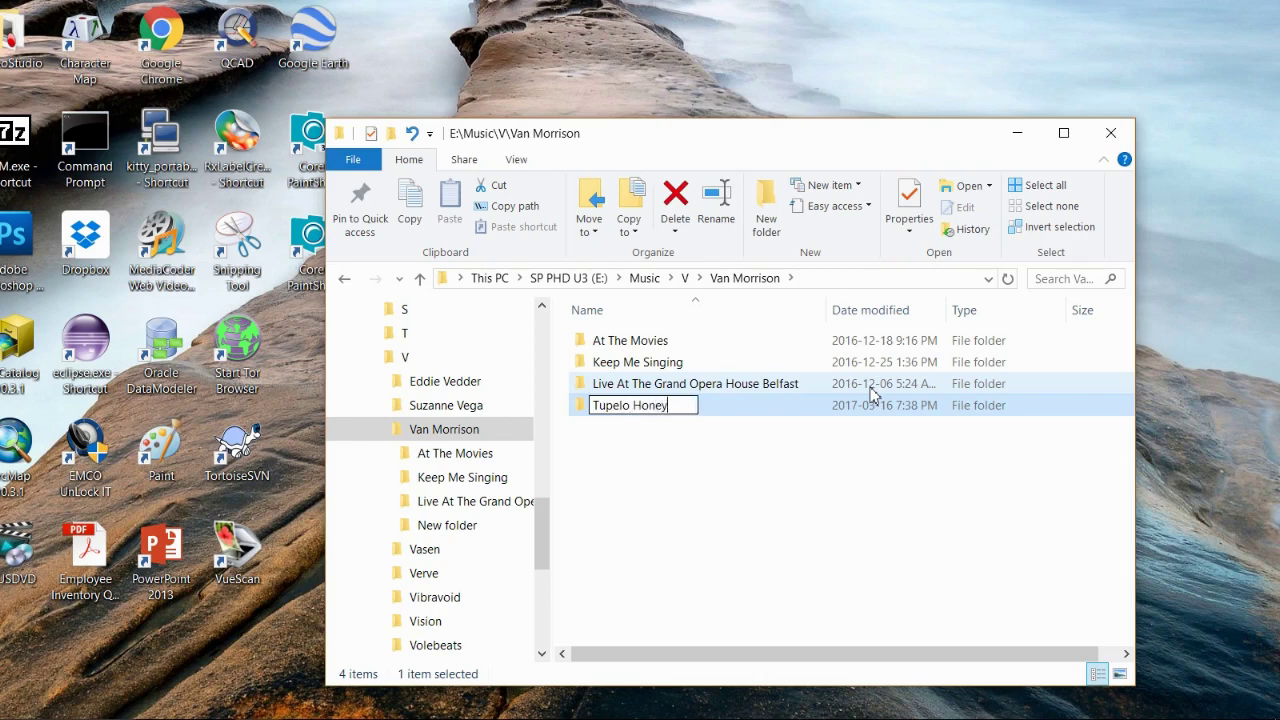
left_click(749, 466)
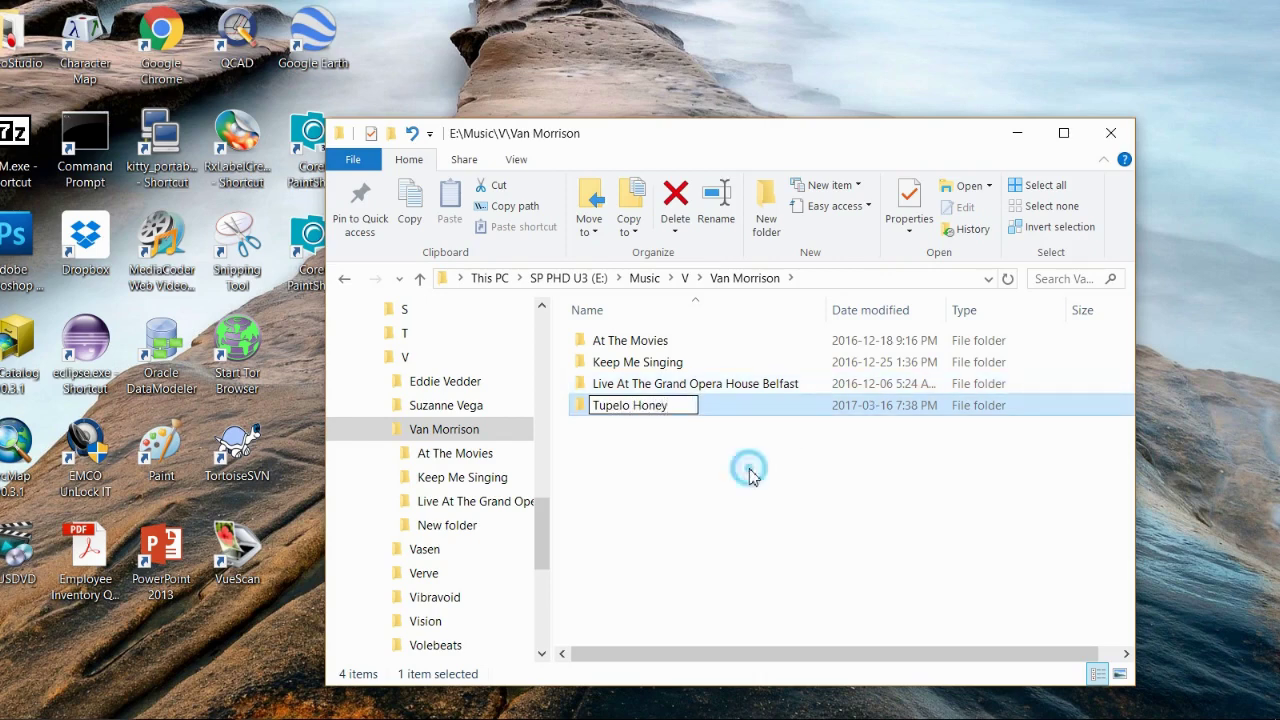
double_click(585, 405)
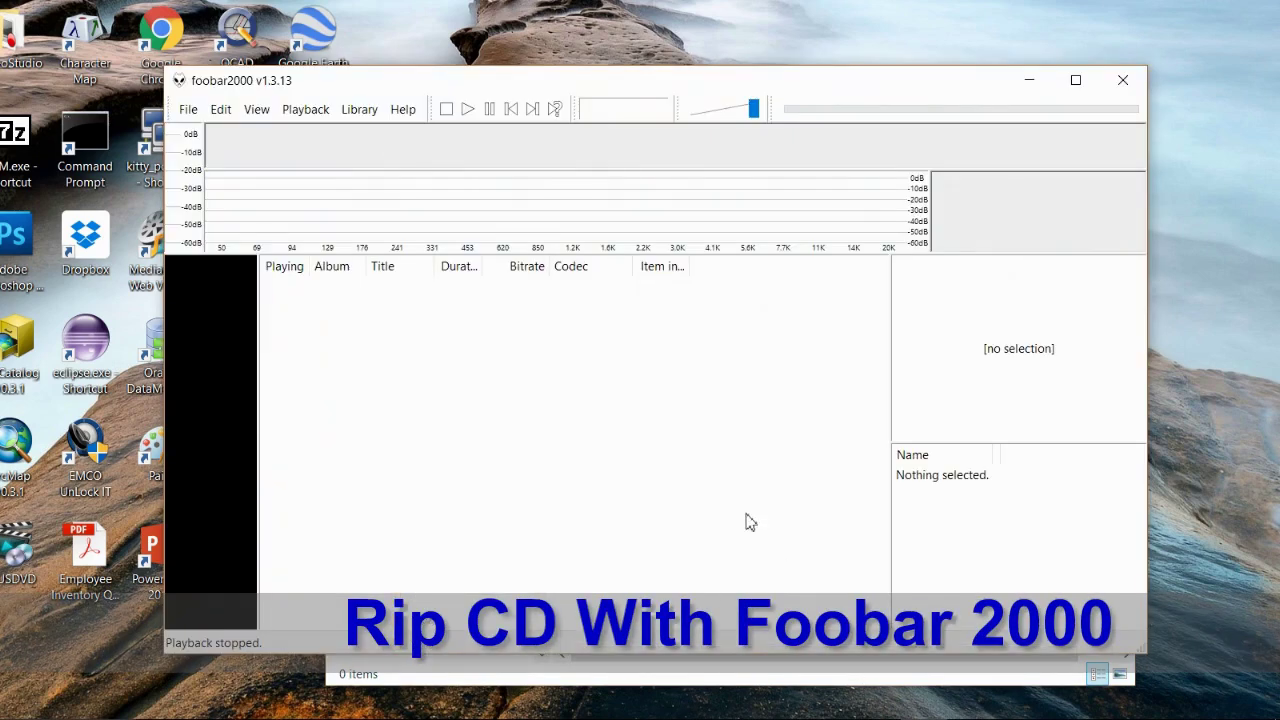
Step: In foobar2000, start ripping the audio CD in drive G: and proceed to the converter setup
left_click(185, 112)
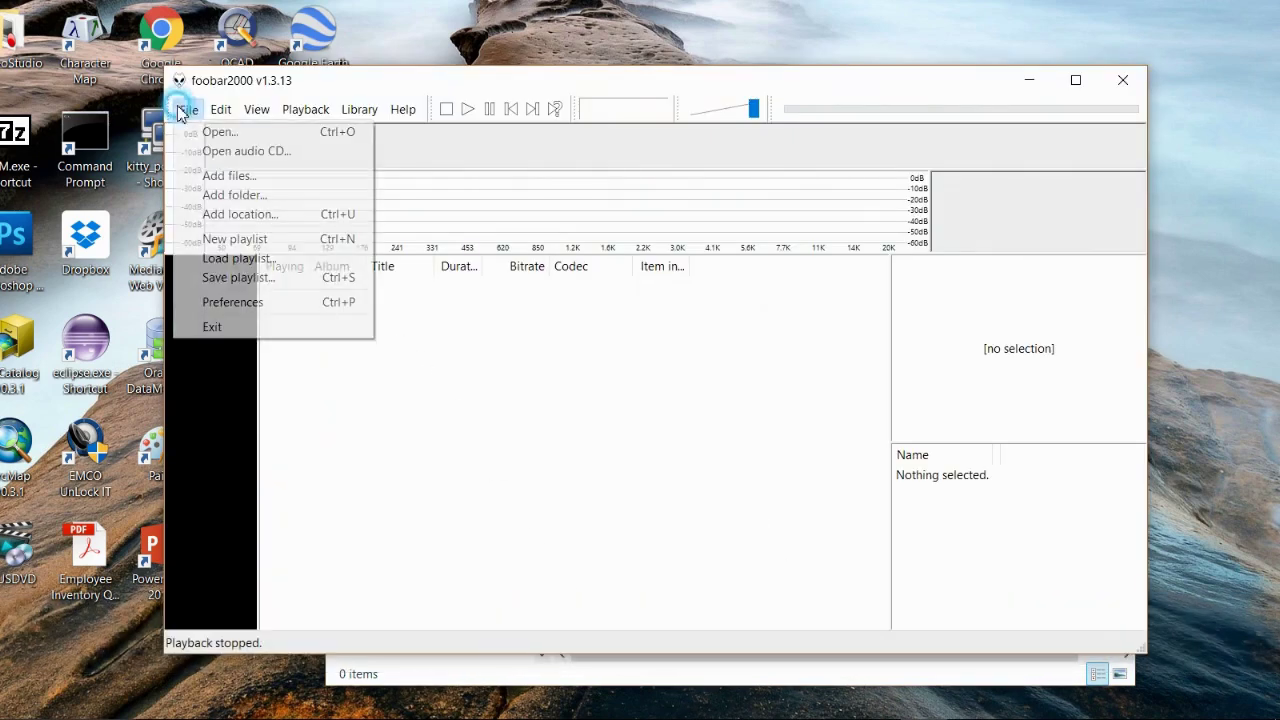
left_click(236, 150)
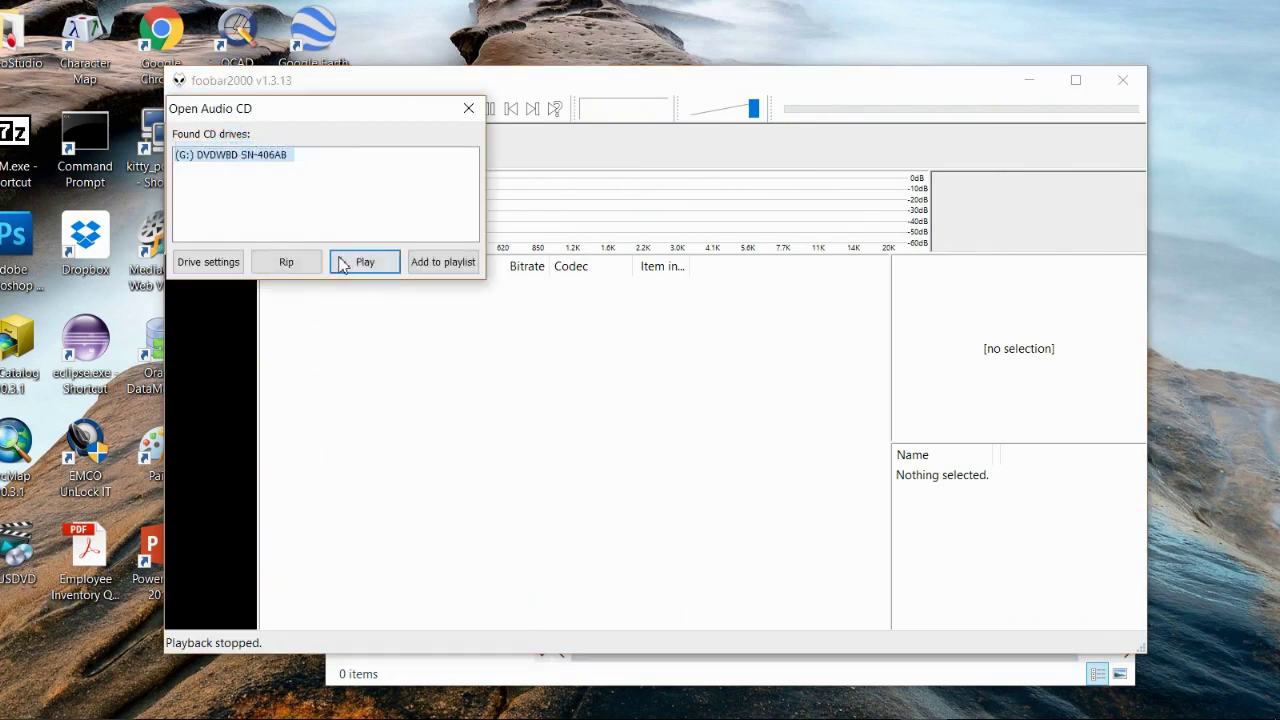
left_click(284, 264)
left_click(469, 573)
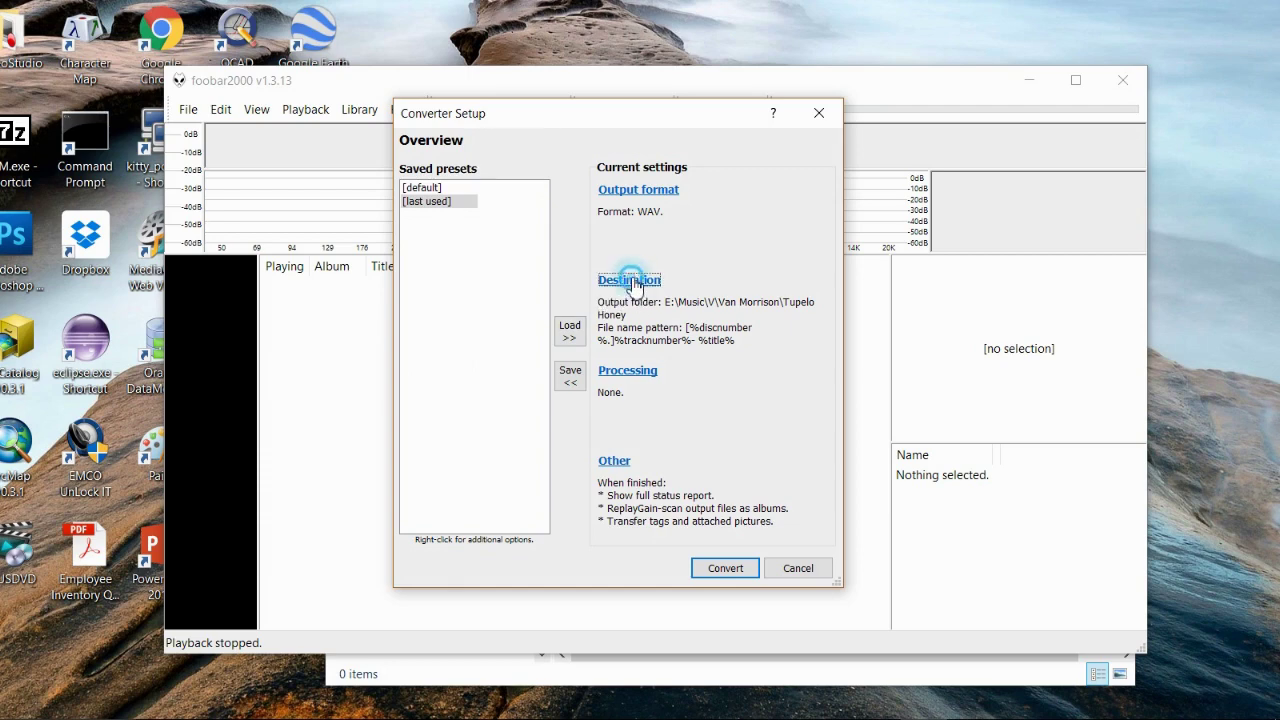
Step: Set the output folder to E:\Music\V\Van Morrison\Tupelo Honey and start converting the CD tracks to WAV
left_click(630, 282)
left_click(667, 226)
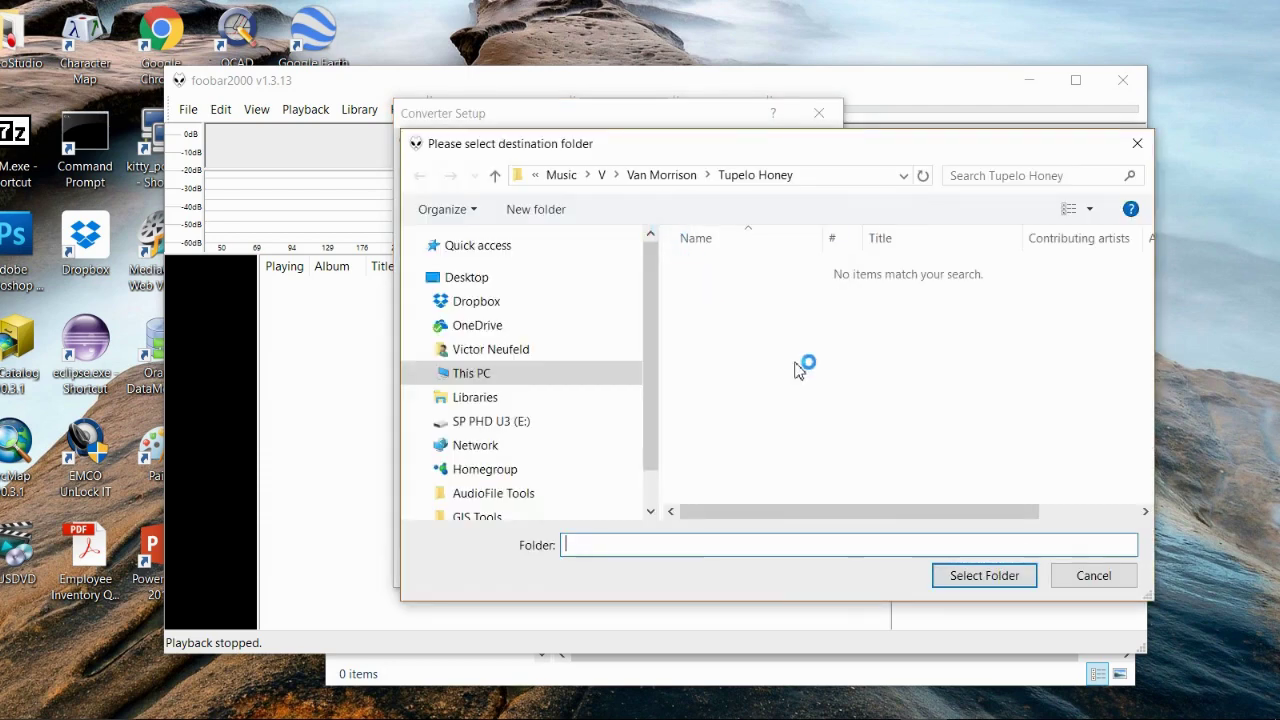
left_click(757, 176)
left_click(1001, 577)
left_click(723, 568)
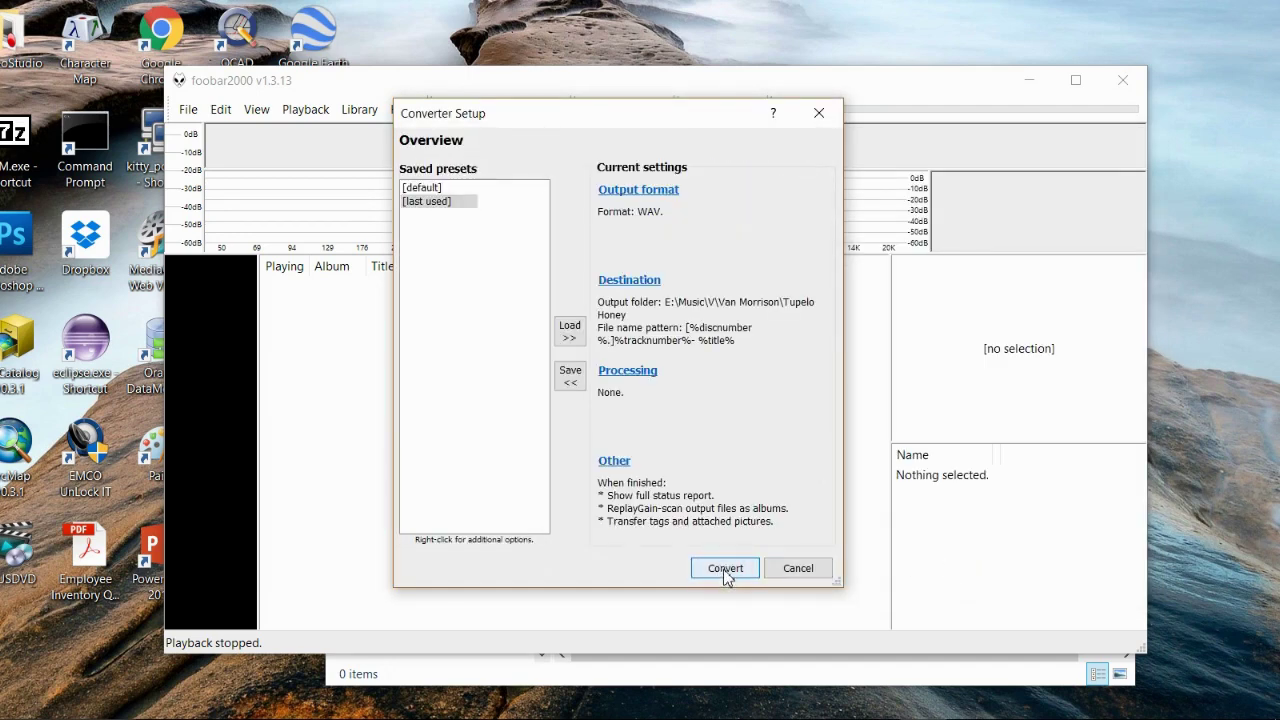
left_click(725, 570)
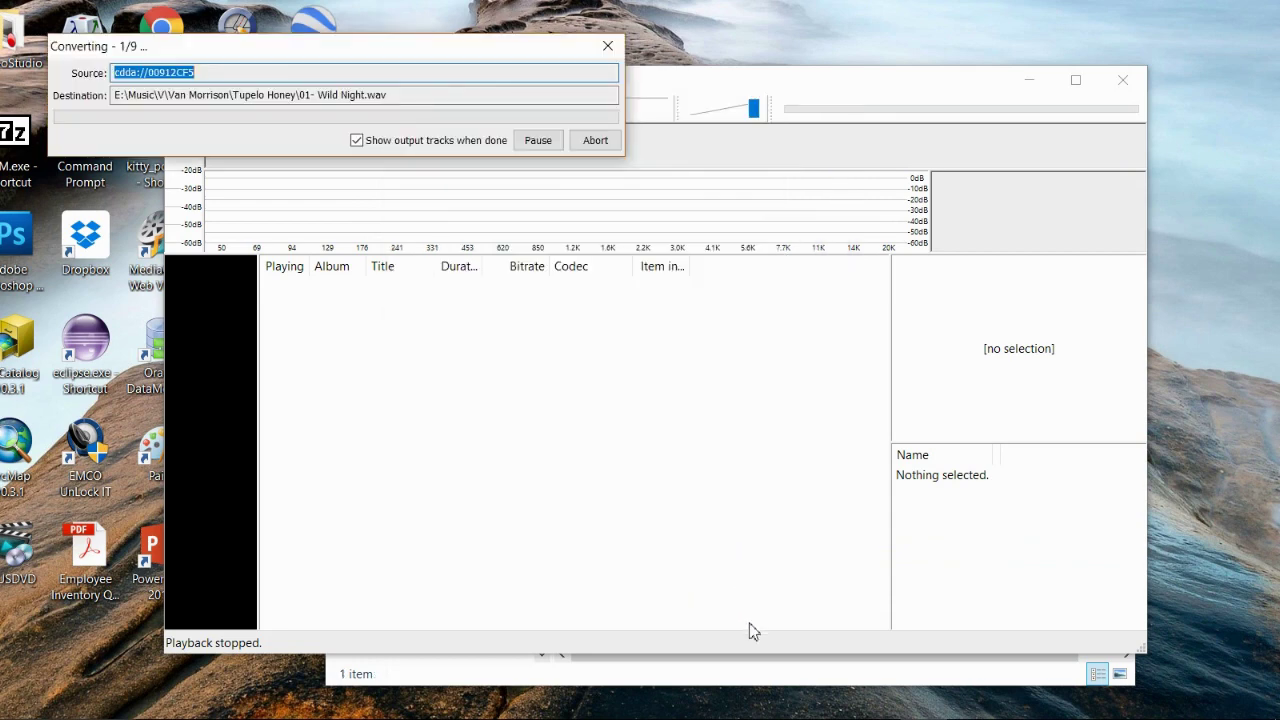
Step: Check the conversion progress and the ripped WAV files arriving in the Tupelo Honey folder
left_click(657, 684)
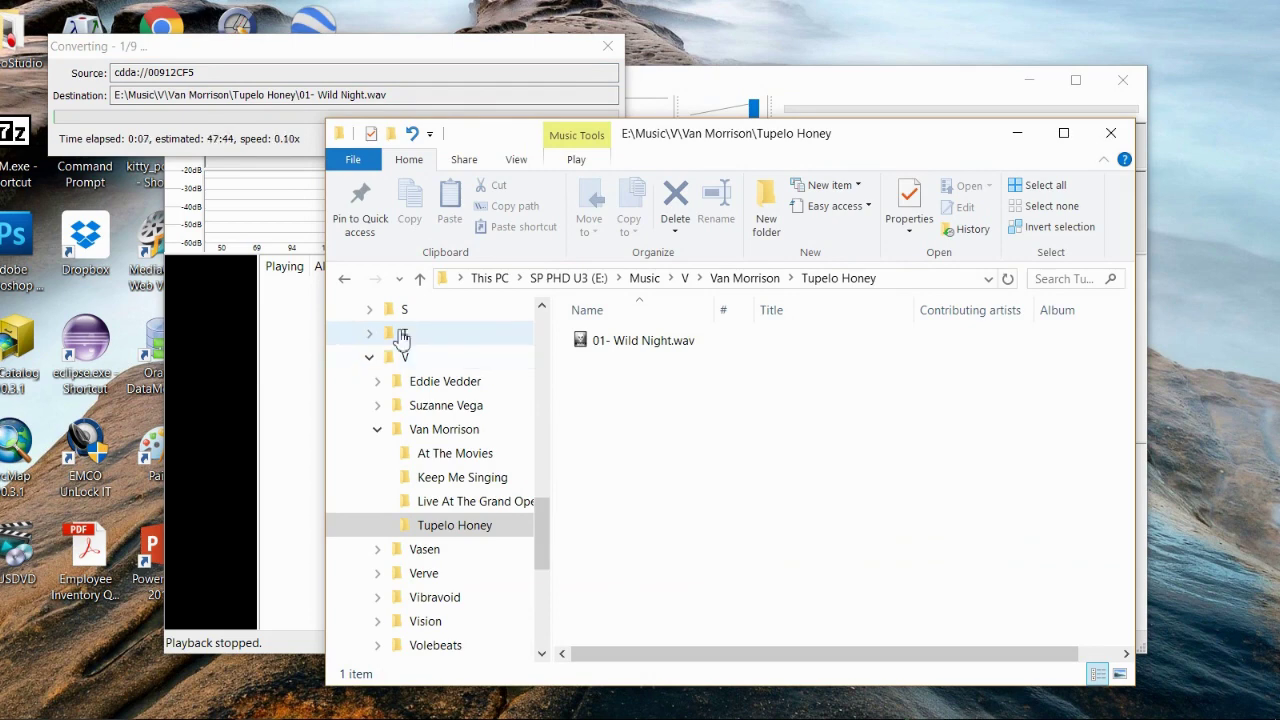
left_click(344, 47)
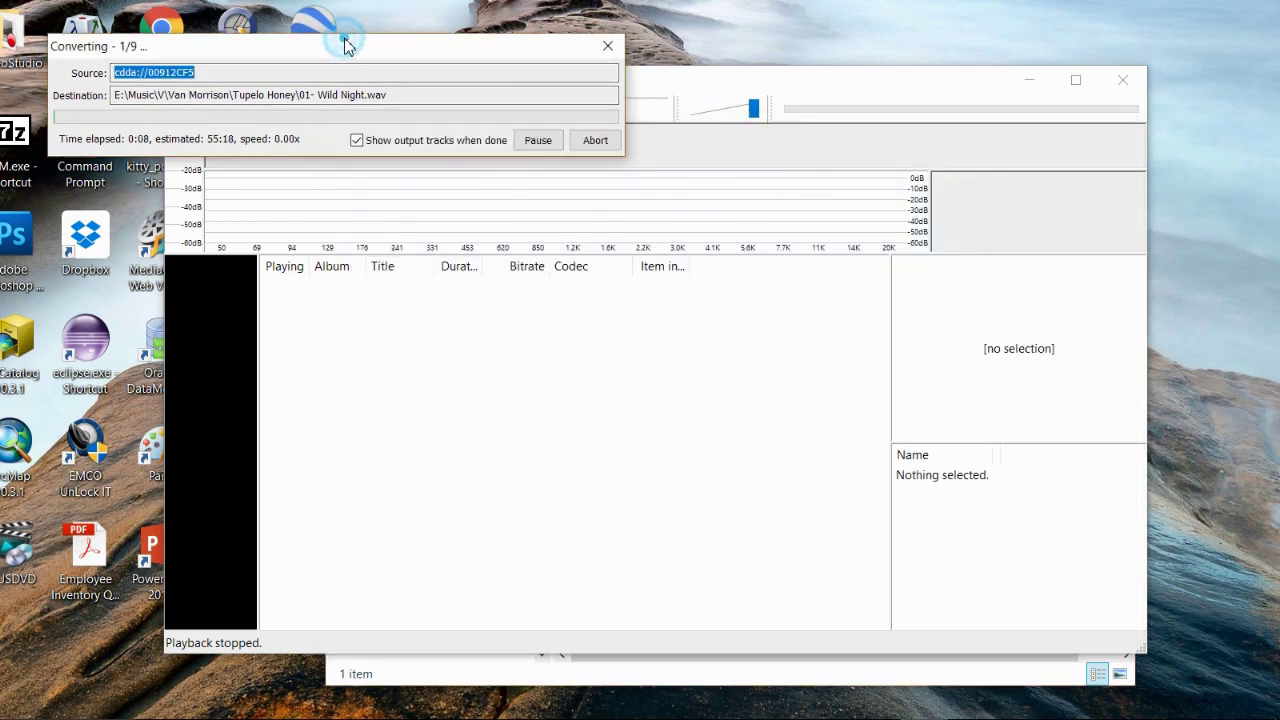
left_click_drag(345, 47, 347, 43)
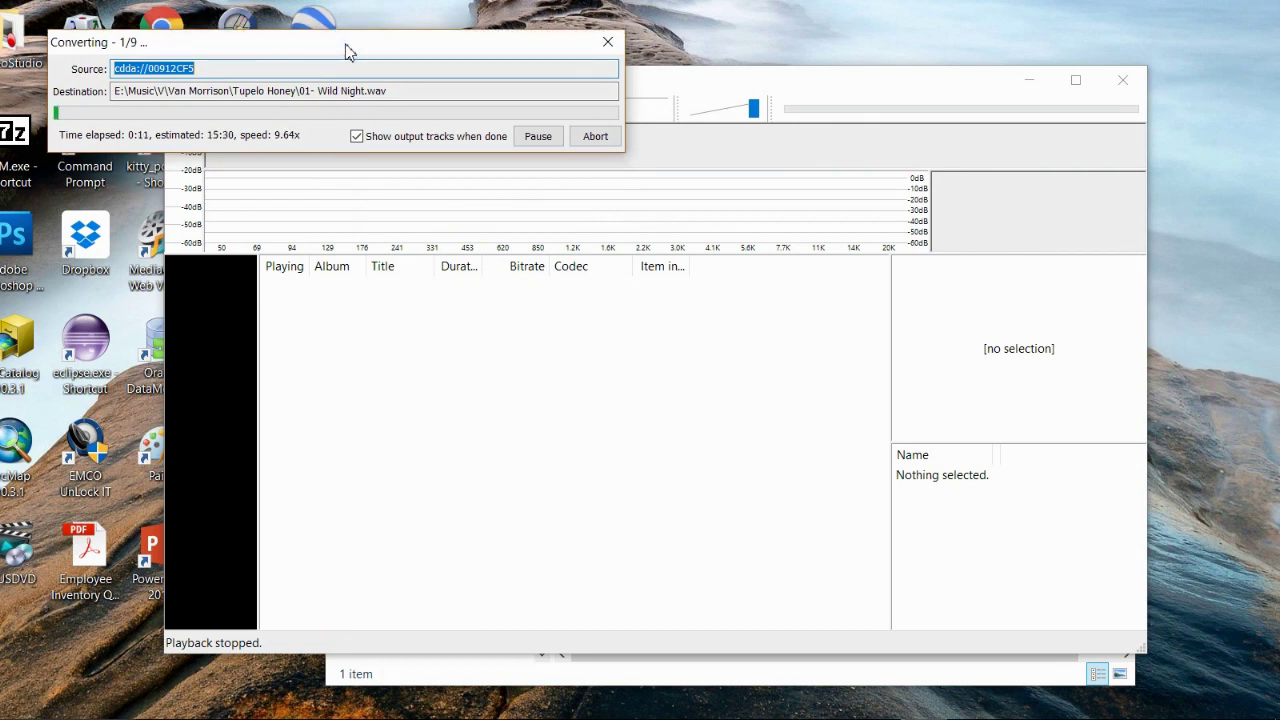
left_click(630, 679)
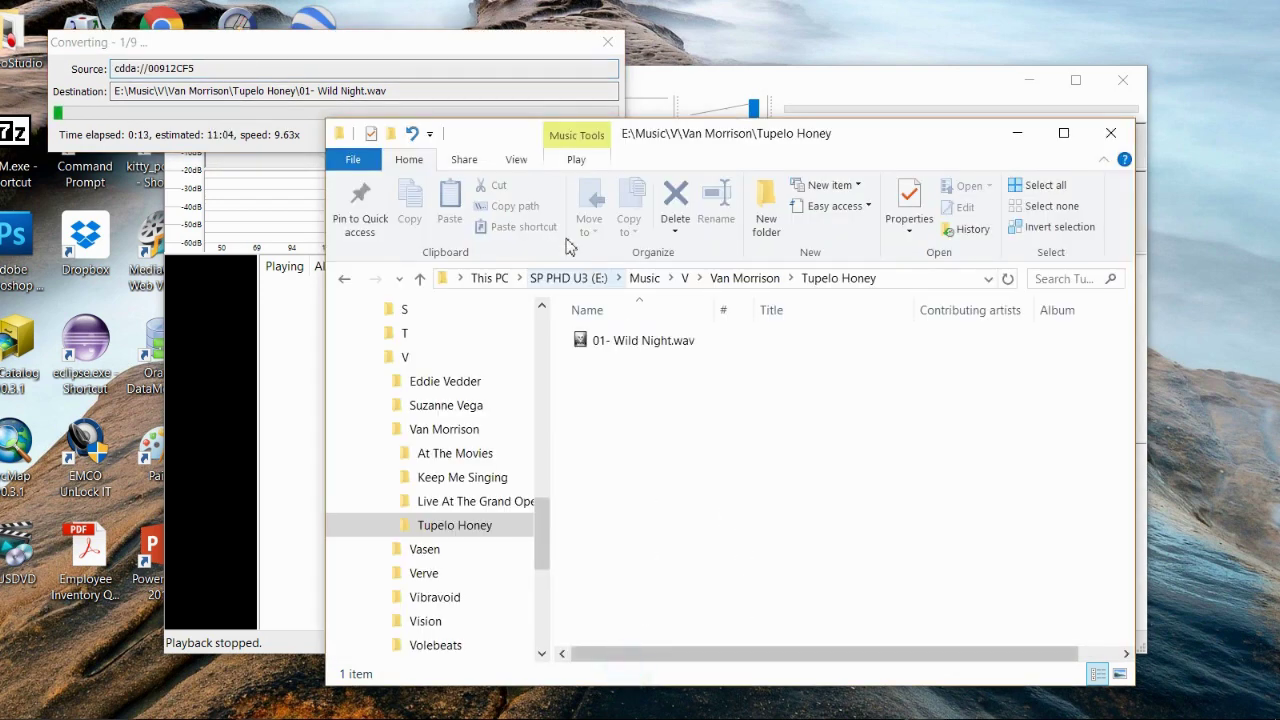
left_click_drag(488, 142, 488, 149)
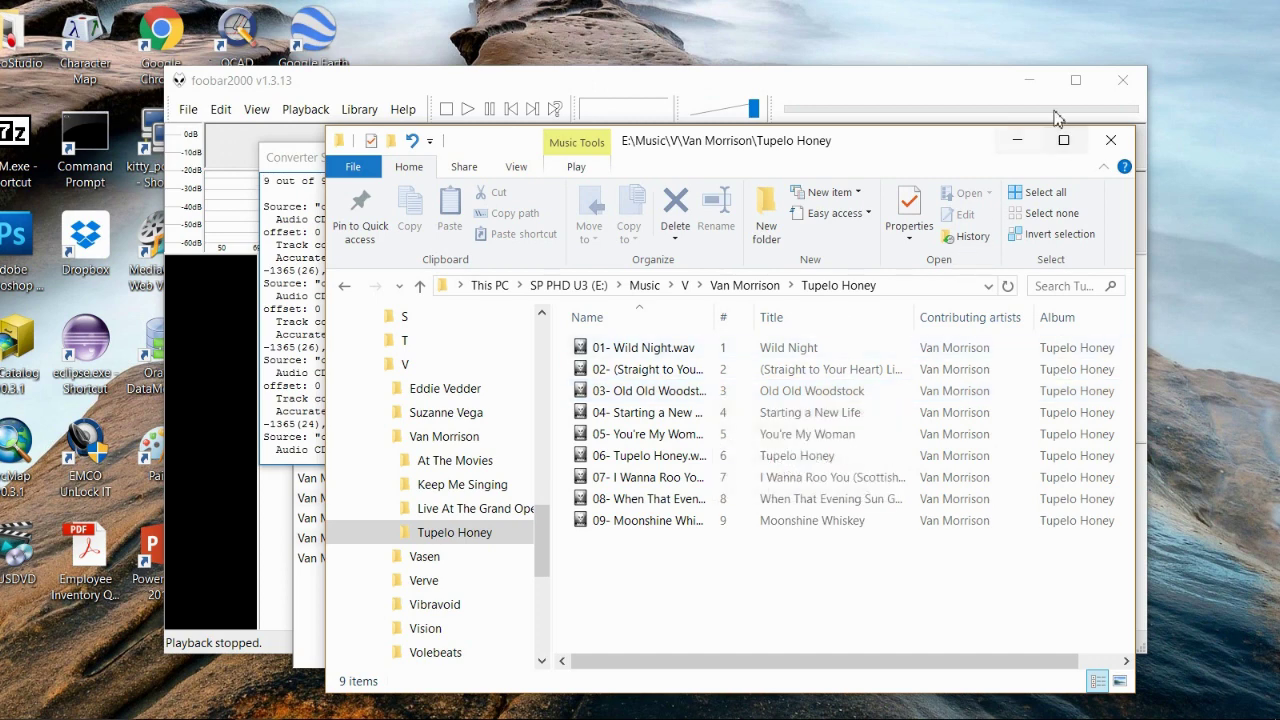
Step: Review the Converter Status Report, close it and the Converter Output list, and clear the open windows off the desktop
left_click(1019, 142)
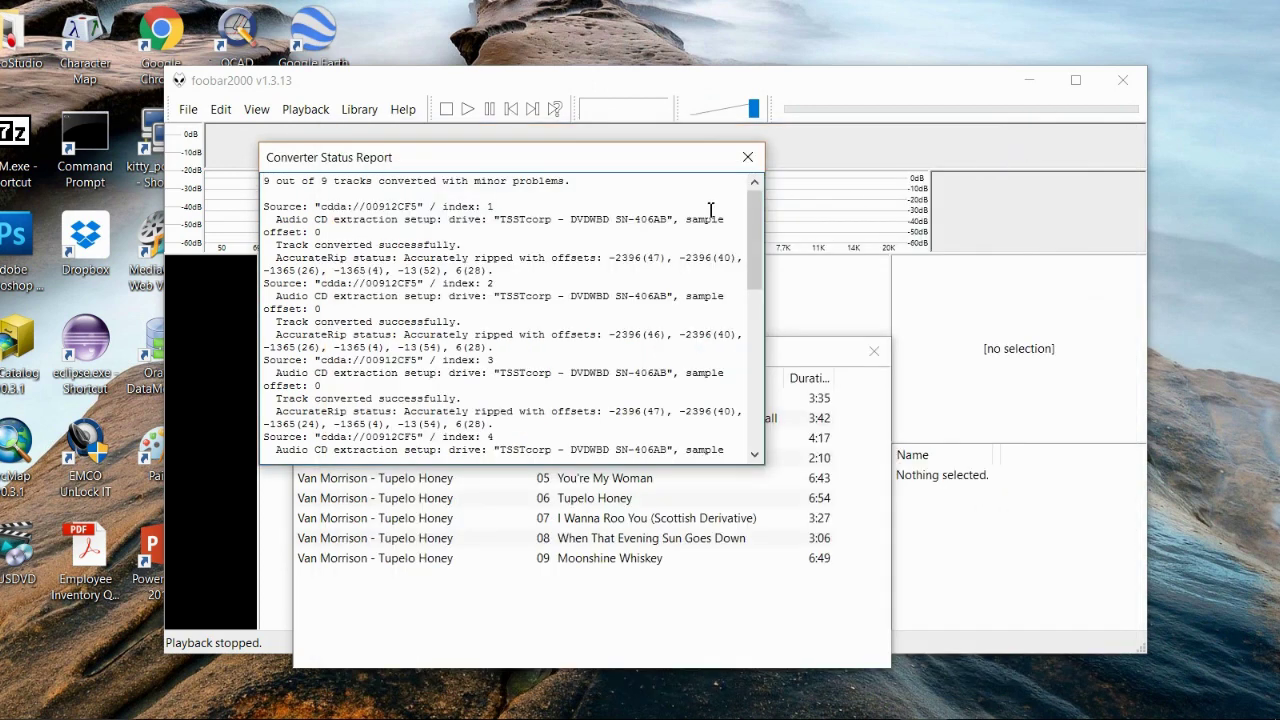
left_click_drag(754, 240, 745, 185)
left_click(748, 157)
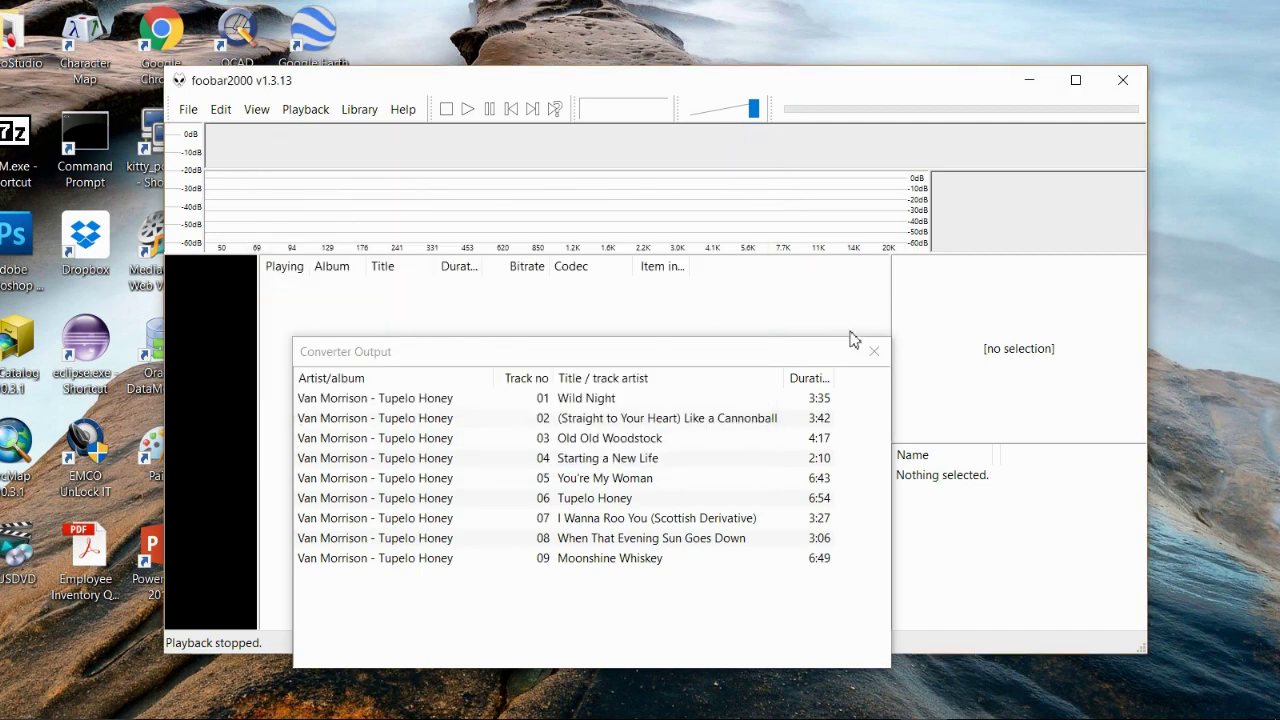
left_click(871, 352)
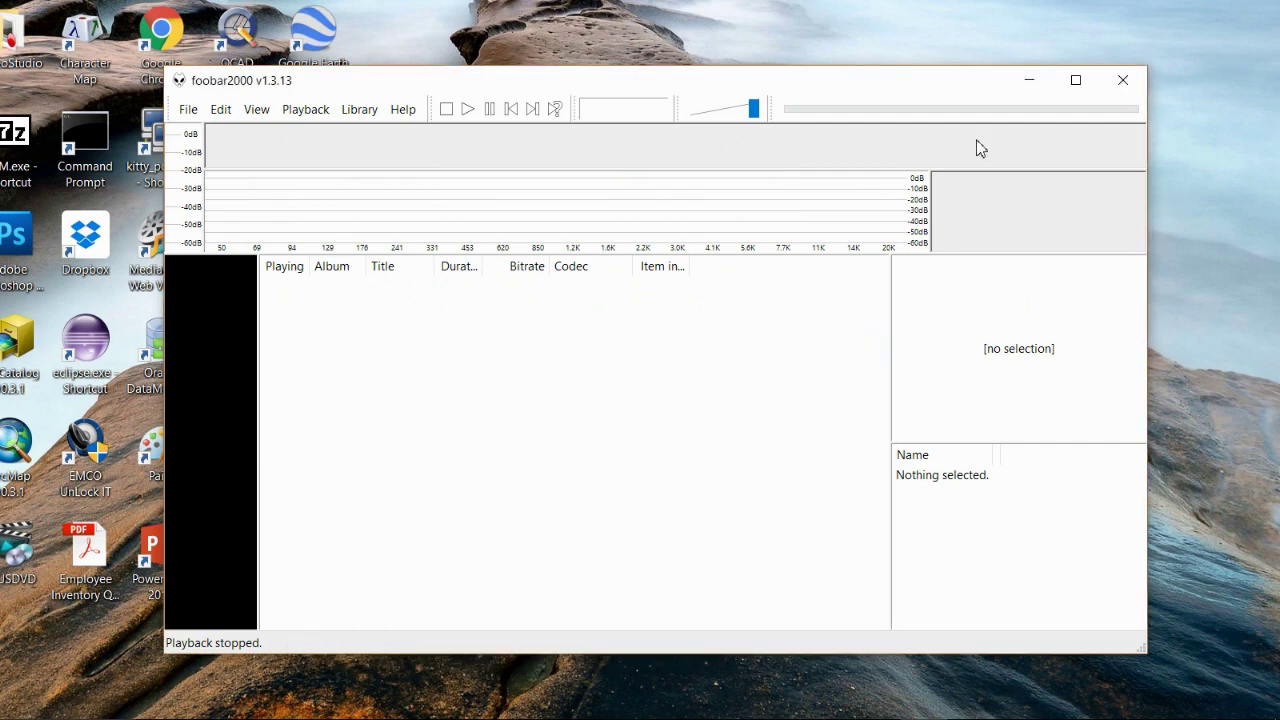
left_click(1025, 80)
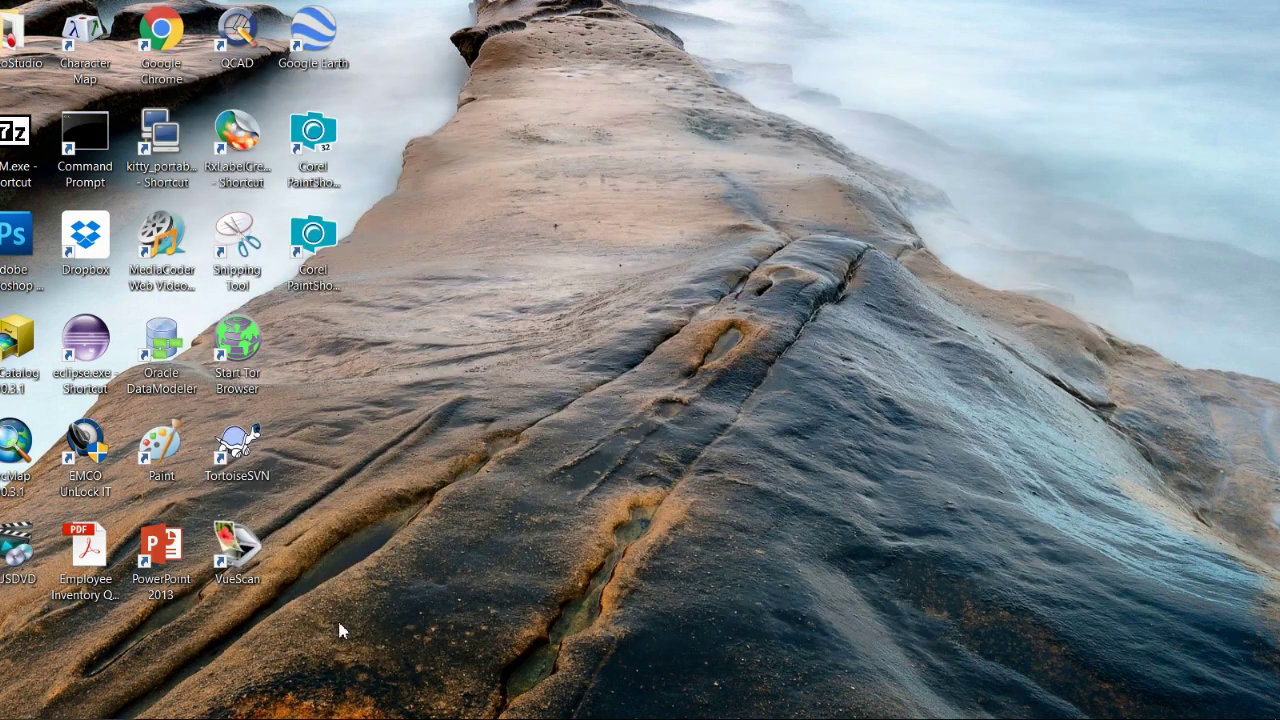
Step: Open all nine WAV files from the Tupelo Honey folder in Mp3tag
mouse_move(259, 715)
left_click(182, 690)
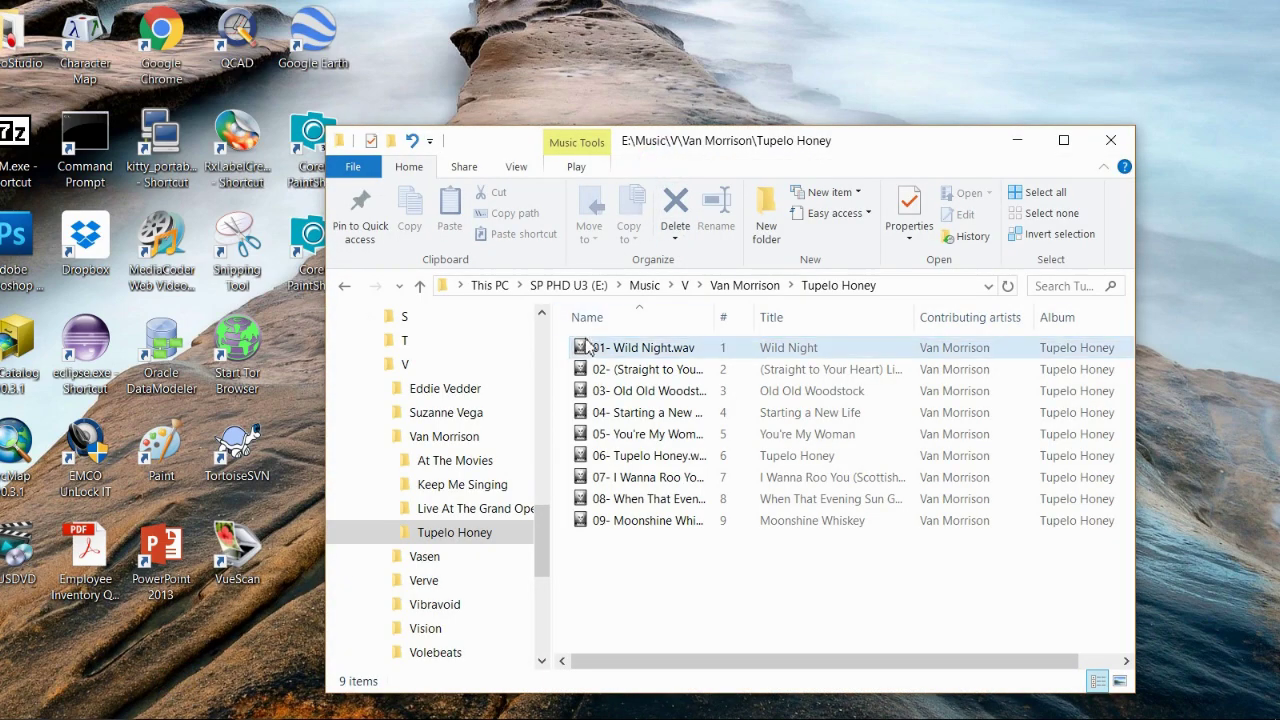
left_click(609, 350)
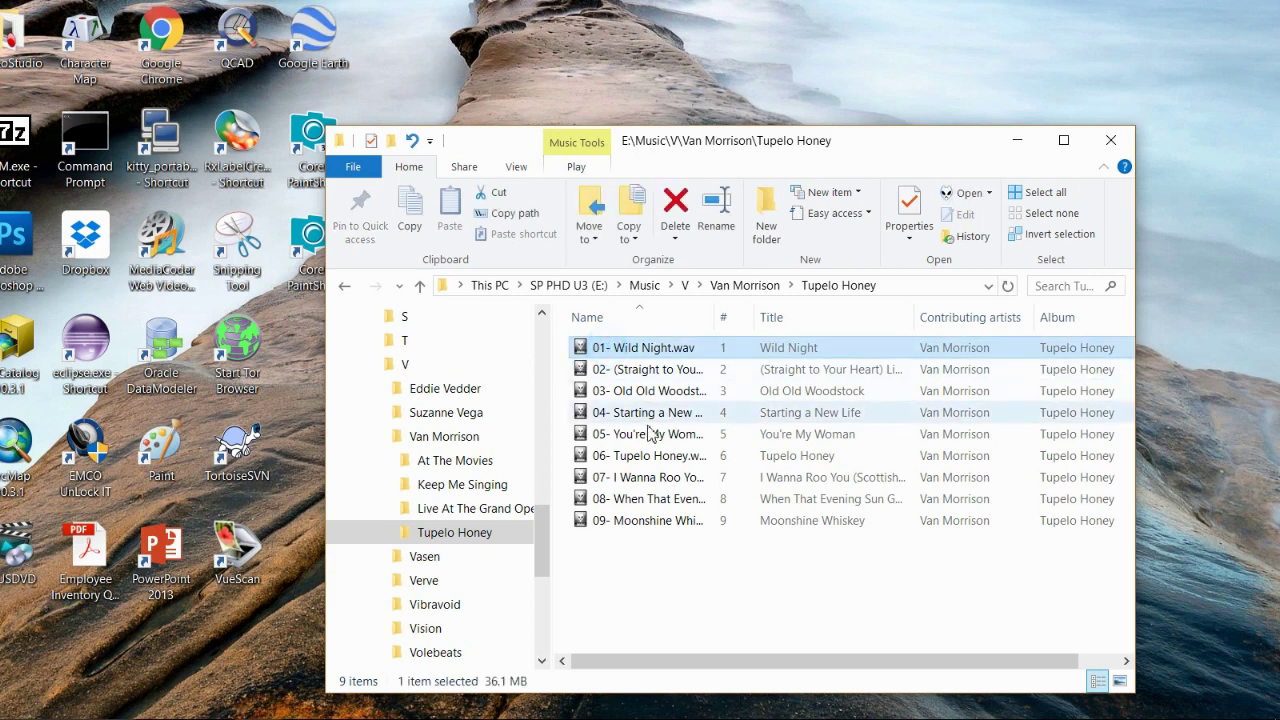
left_click(655, 521, "shift")
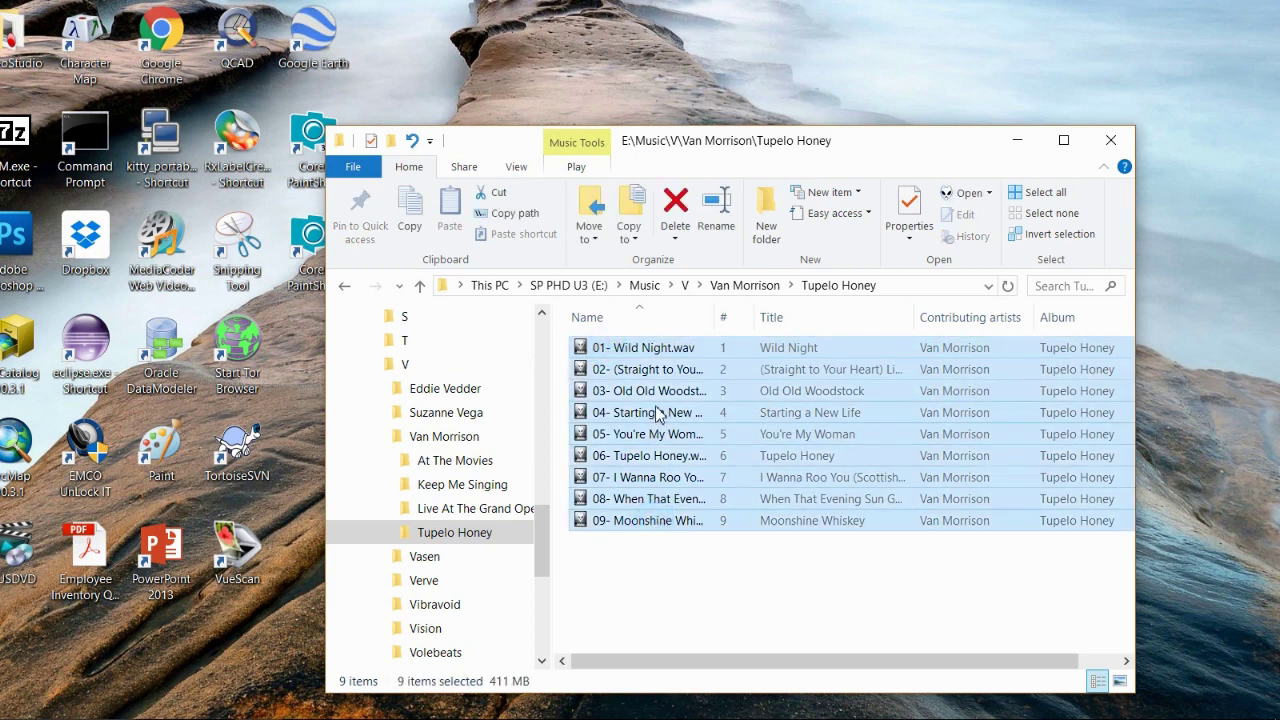
right_click(632, 497)
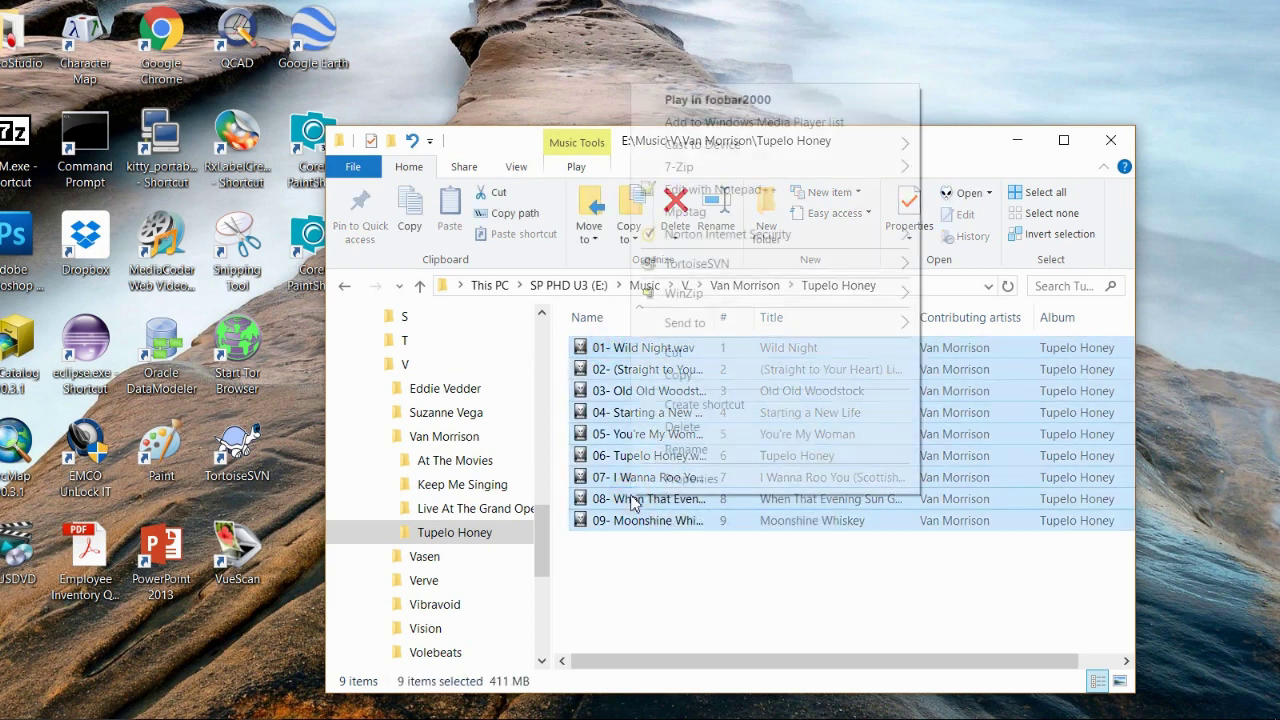
left_click(707, 211)
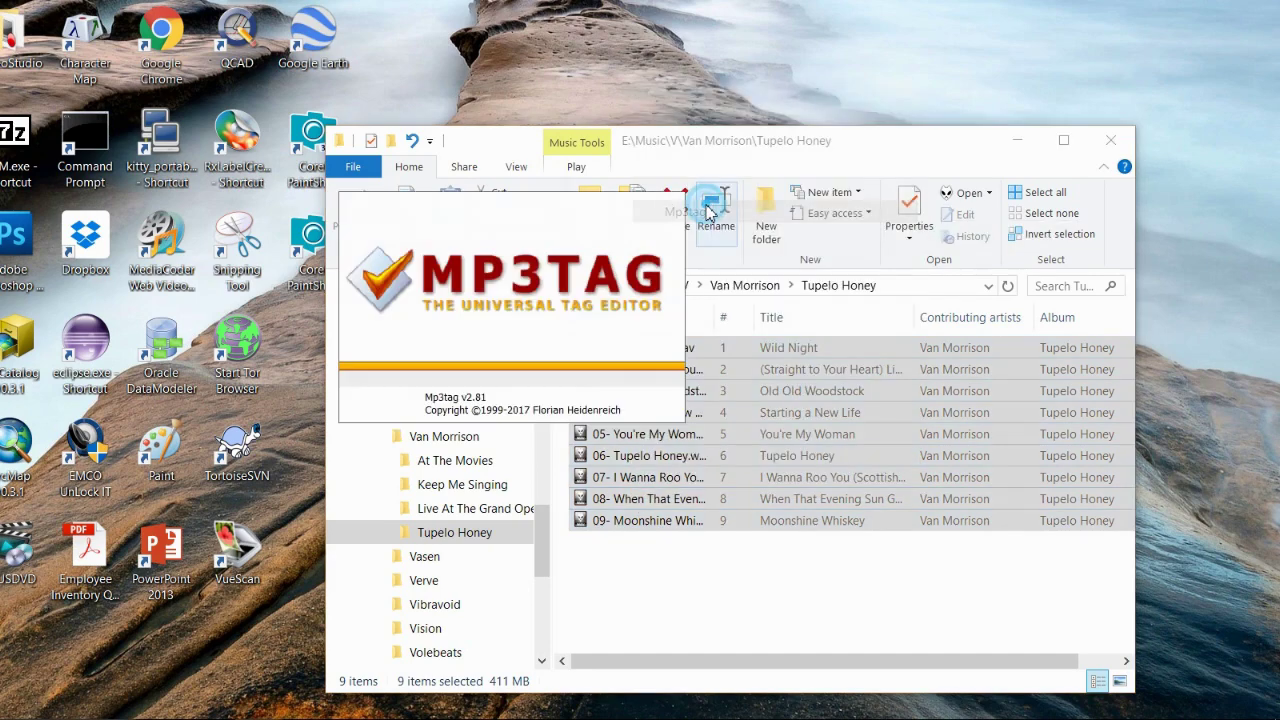
Step: Select all nine Tupelo Honey tracks and search the Amazon.com cover art source for "Tupelo Honey van morrison"
left_click(580, 110)
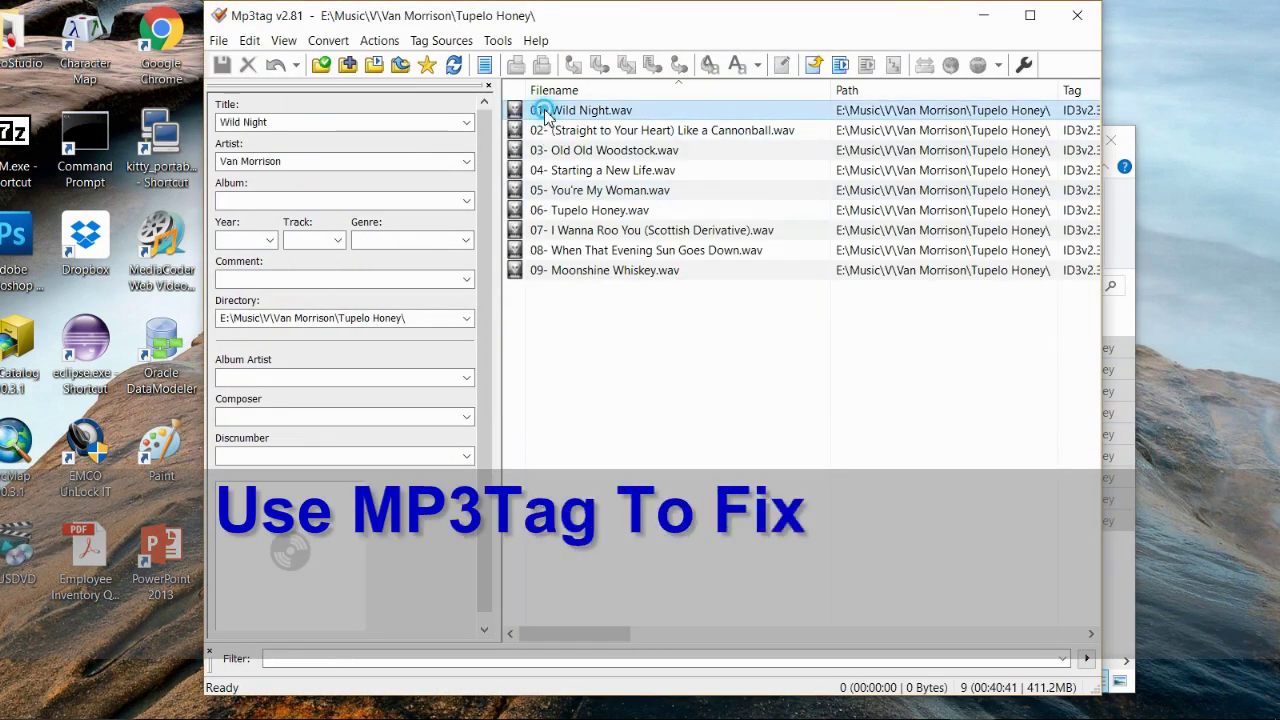
left_click(587, 272, "shift")
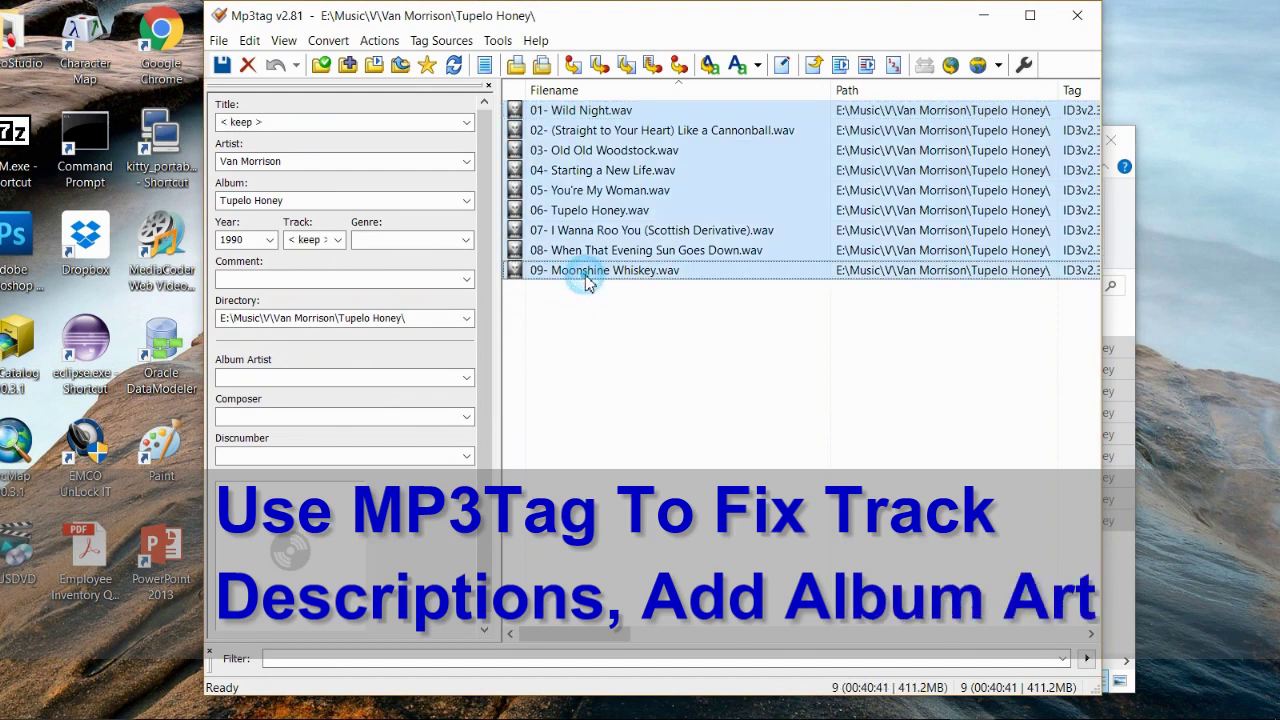
left_click(432, 40)
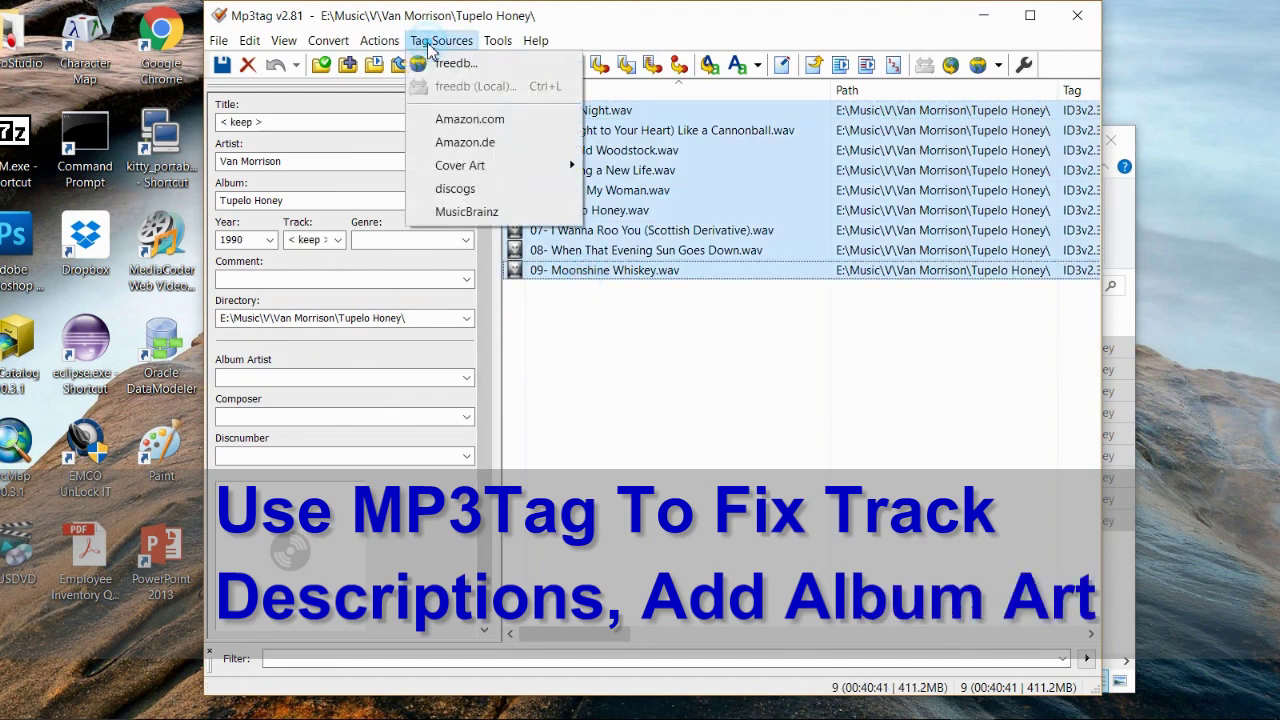
mouse_move(460, 166)
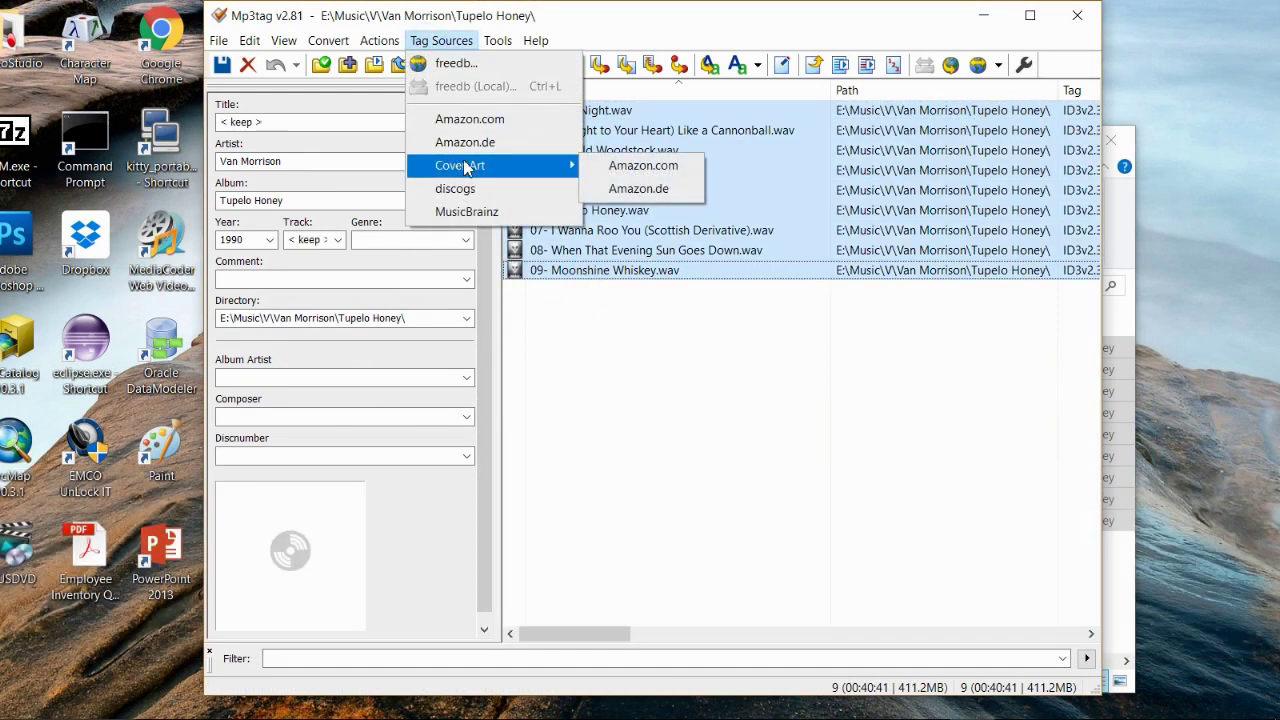
left_click(616, 174)
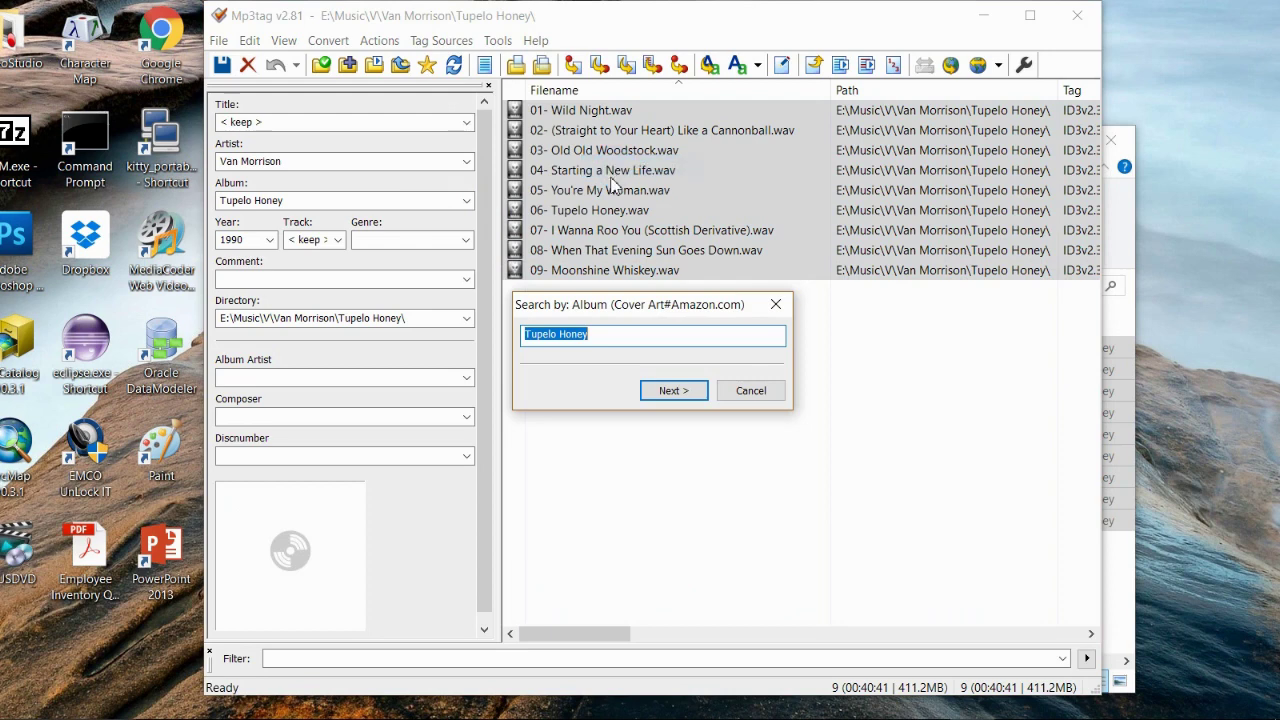
left_click(605, 343)
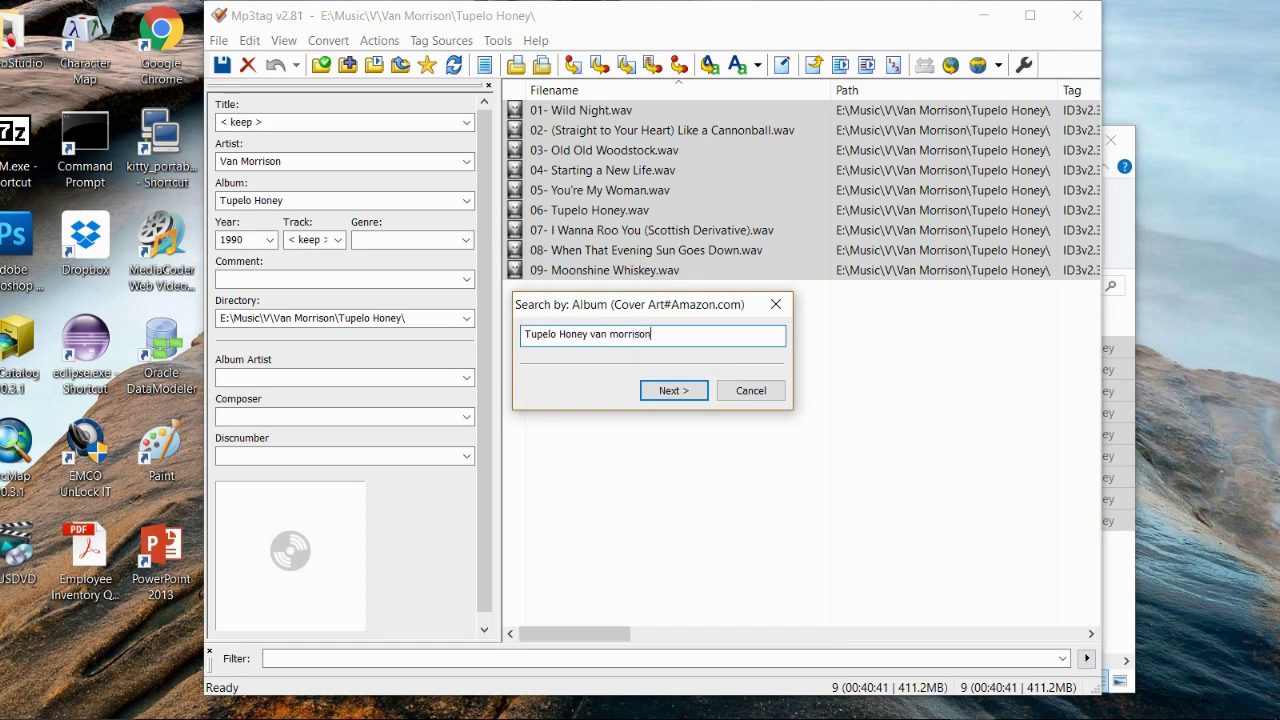
left_click(676, 392)
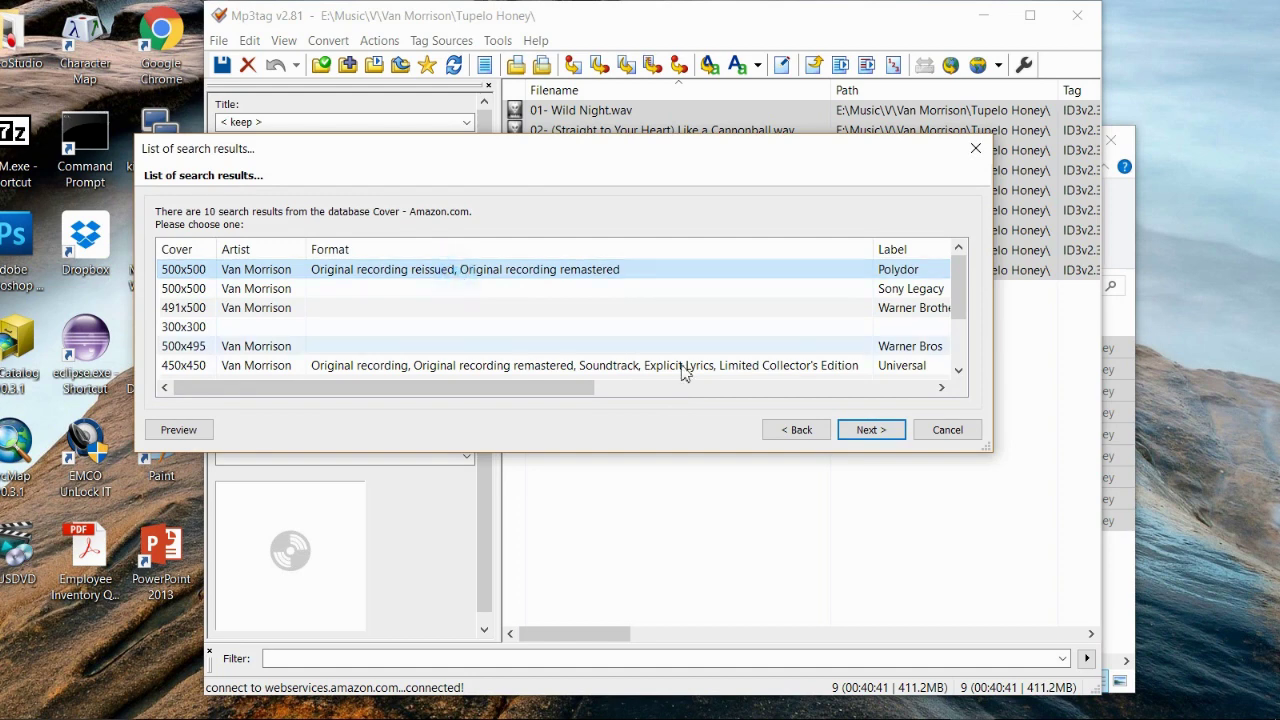
Step: Save the 500x500 Polydor cover to all nine tracks, then minimize the tag editor and the Tupelo Honey folder window
left_click(858, 430)
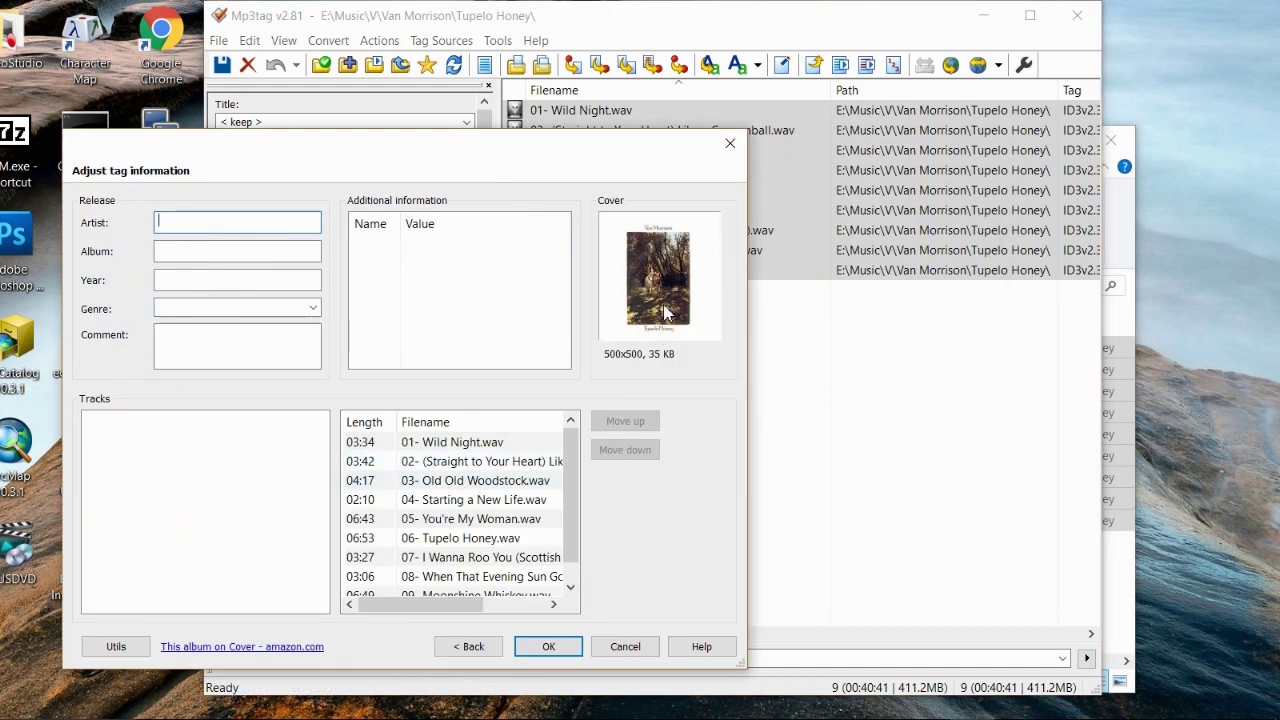
left_click(549, 647)
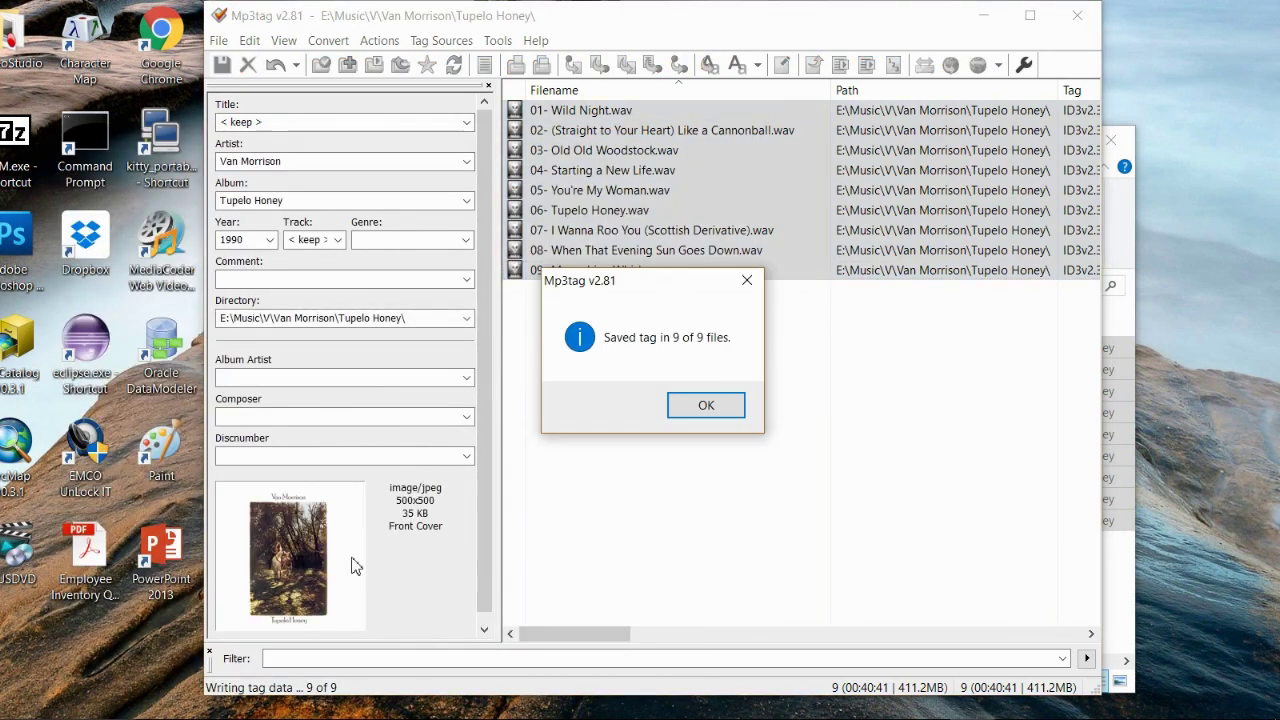
left_click(703, 407)
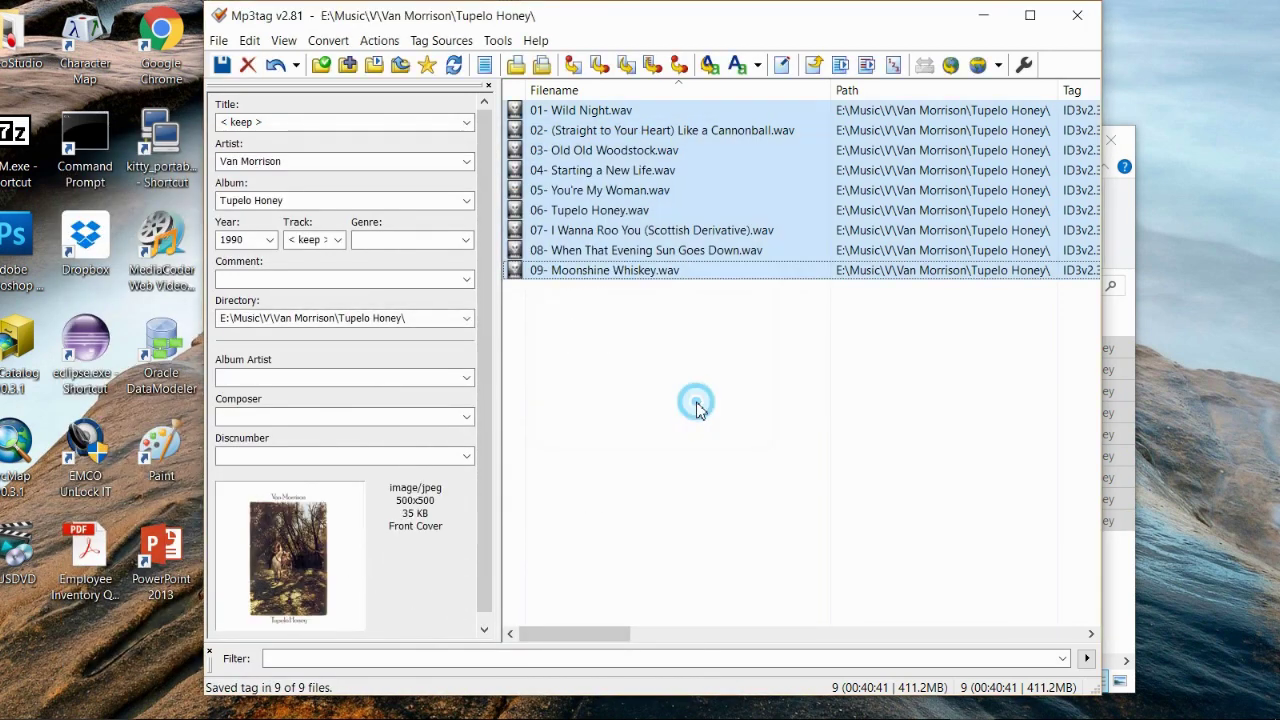
left_click(984, 17)
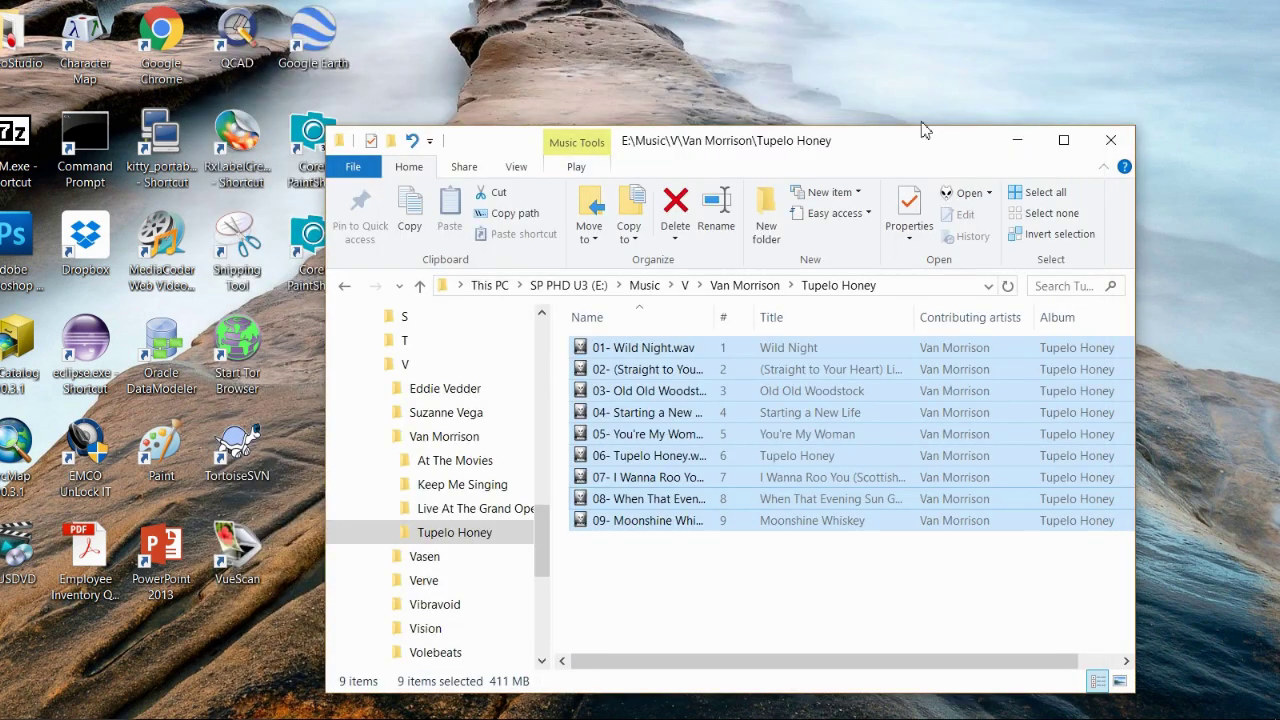
left_click(1015, 148)
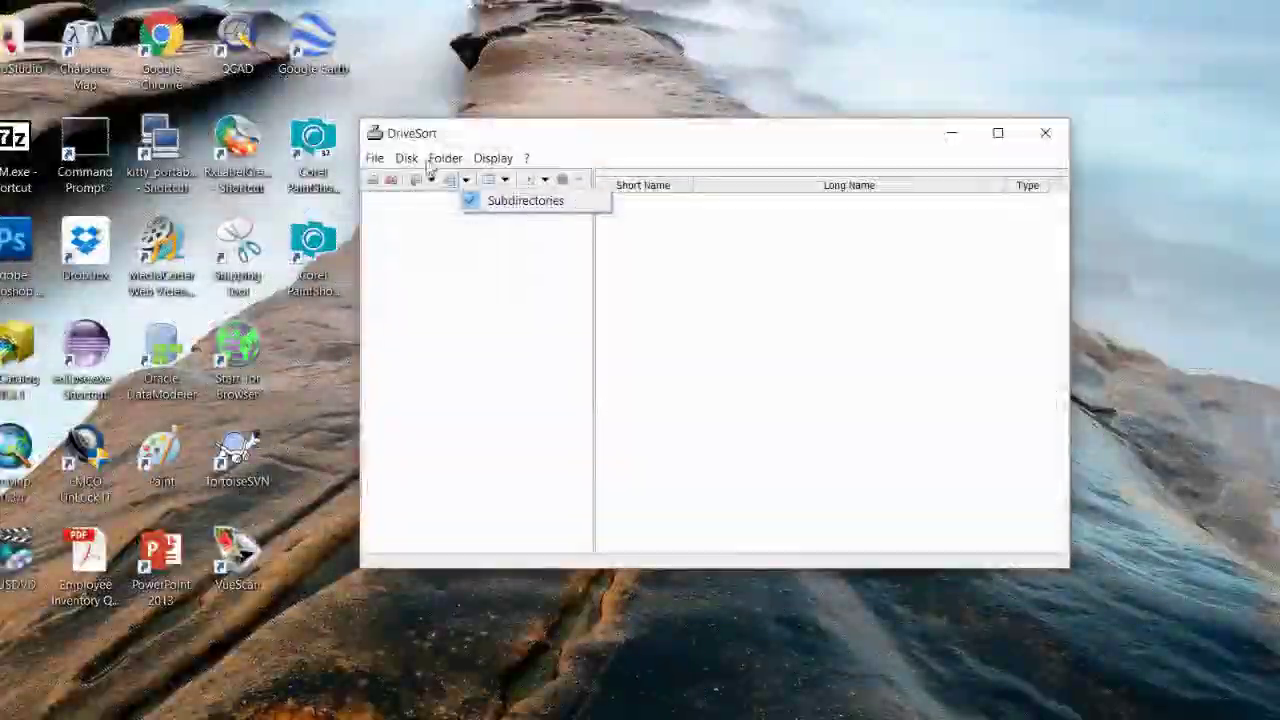
Step: Review DriveSort's folder sorting options, including name type, directory placement and subdirectories
left_click(431, 180)
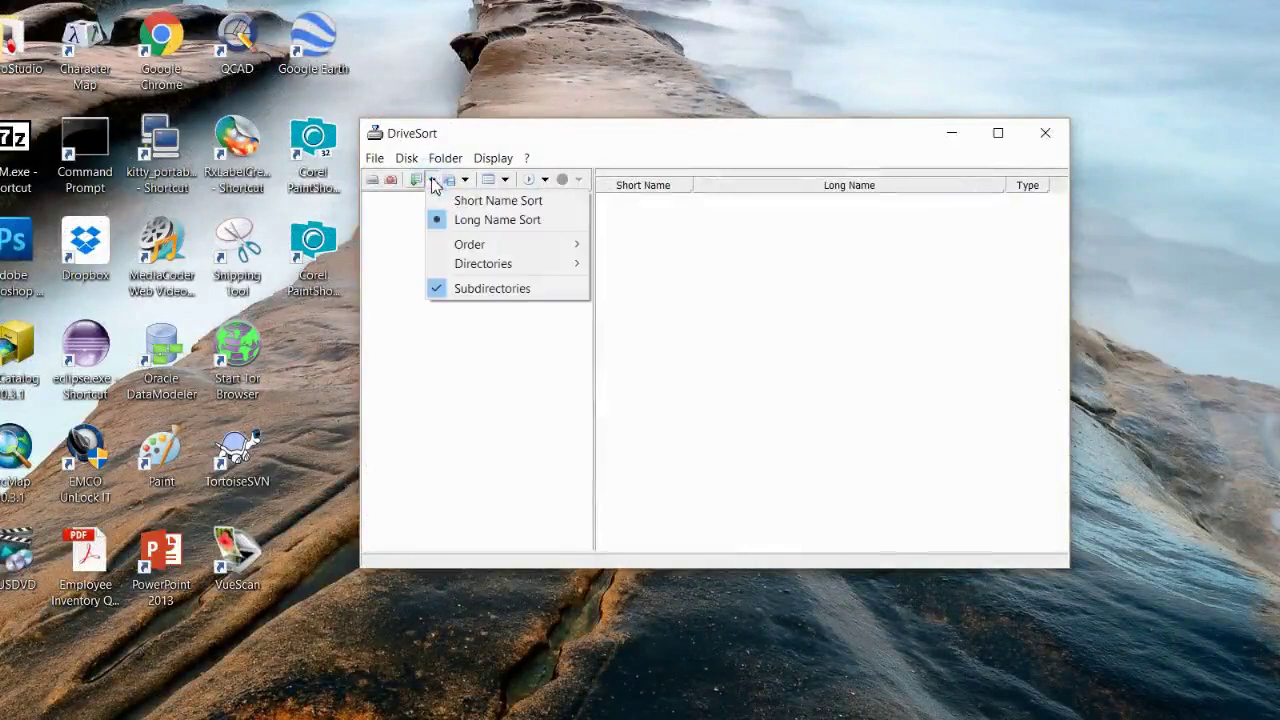
mouse_move(484, 271)
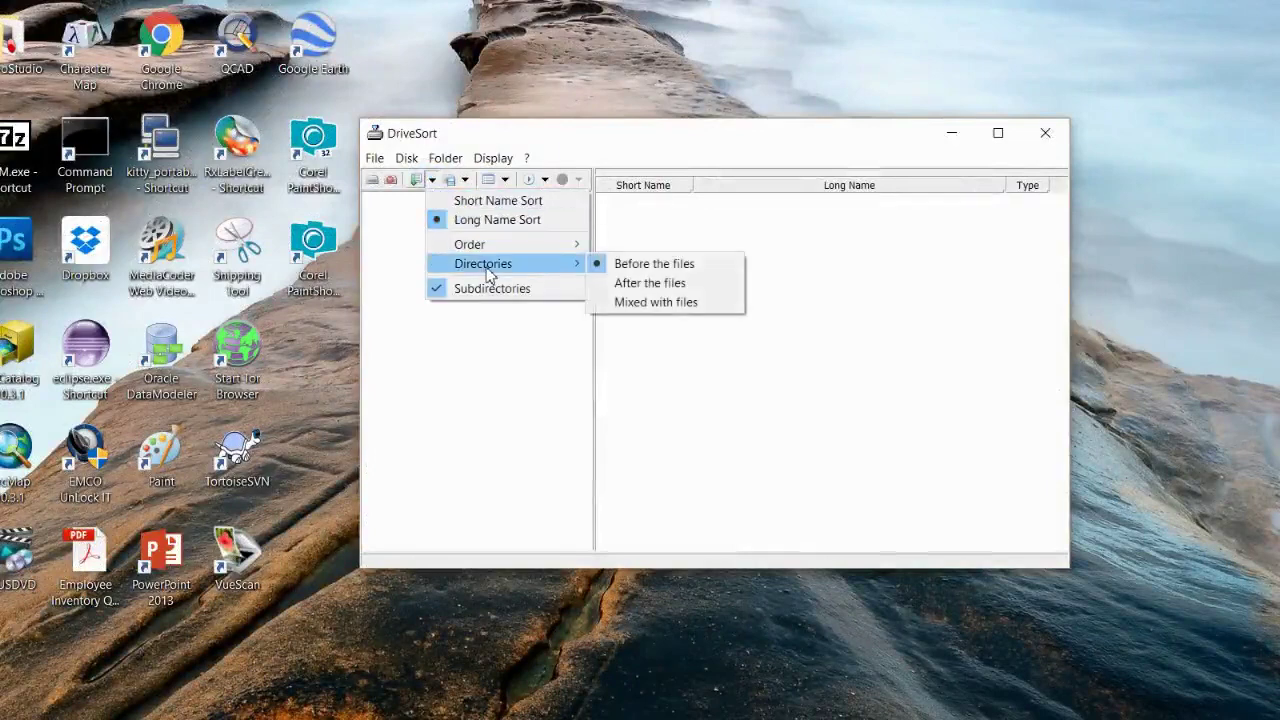
mouse_move(515, 245)
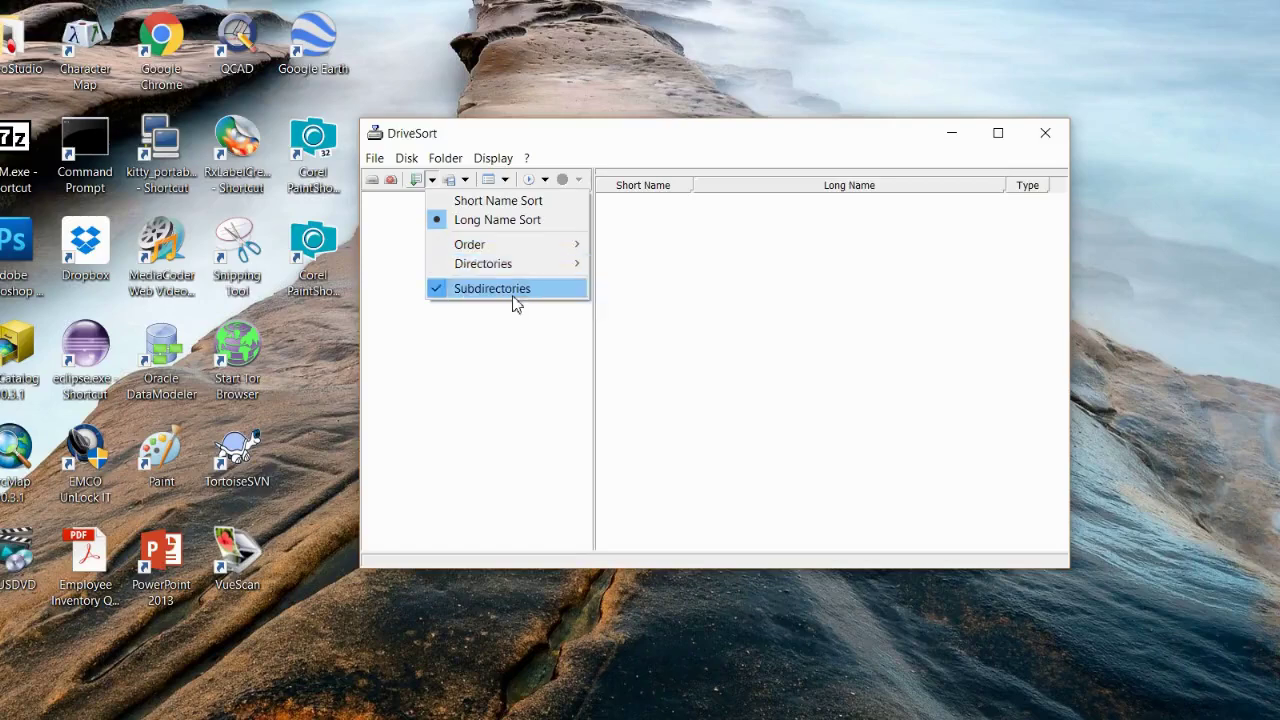
left_click(483, 137)
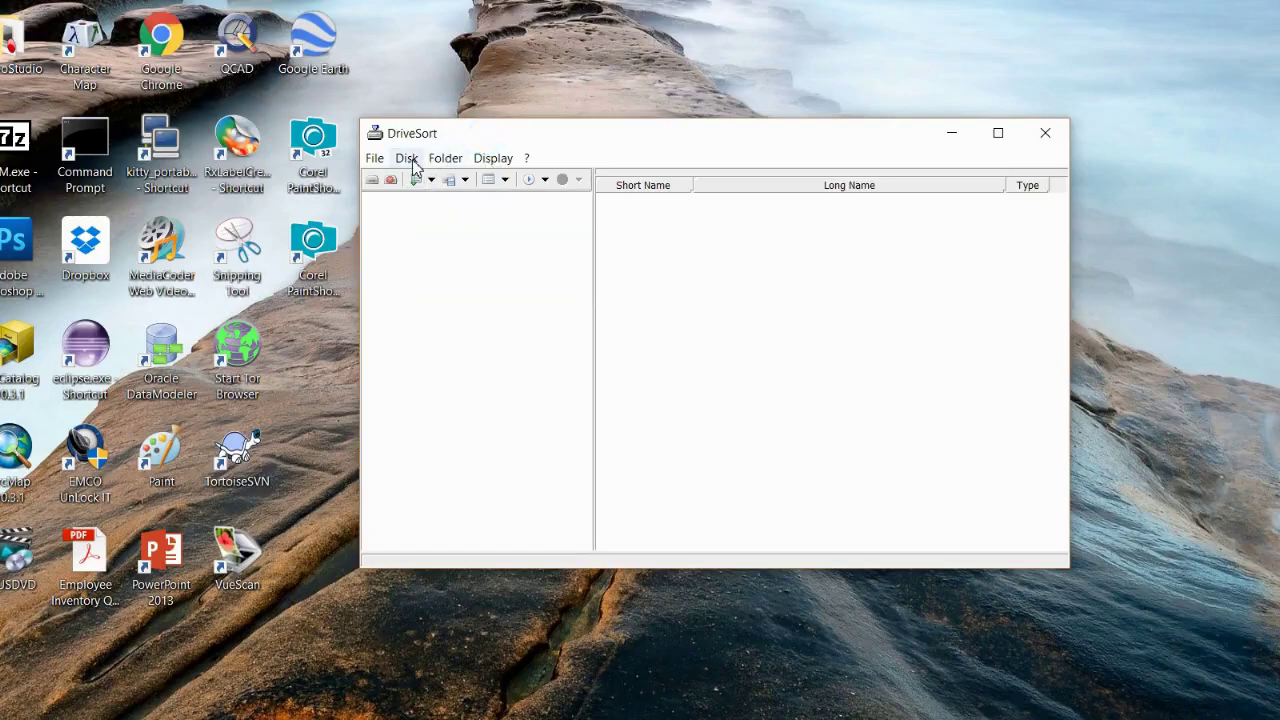
Step: Open the FAT32 disk E: SP PHD U3 for processing and expand its Music folder
left_click(406, 158)
left_click(432, 177)
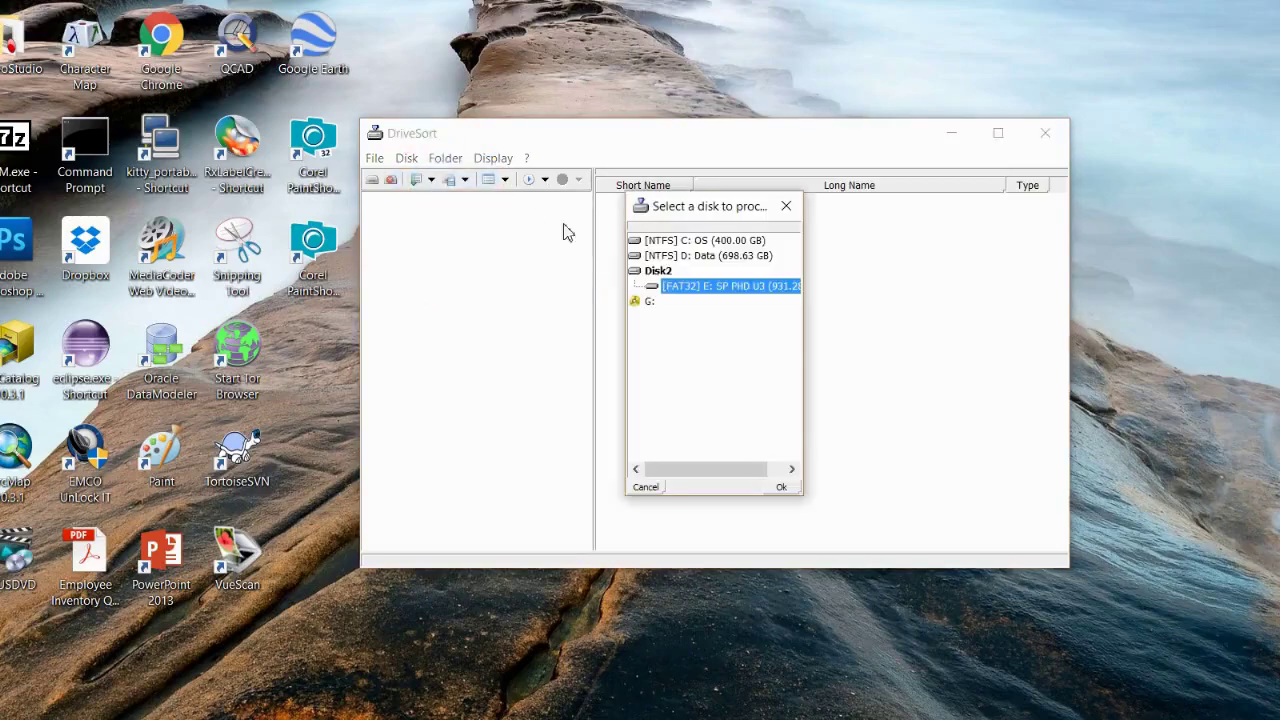
double_click(663, 287)
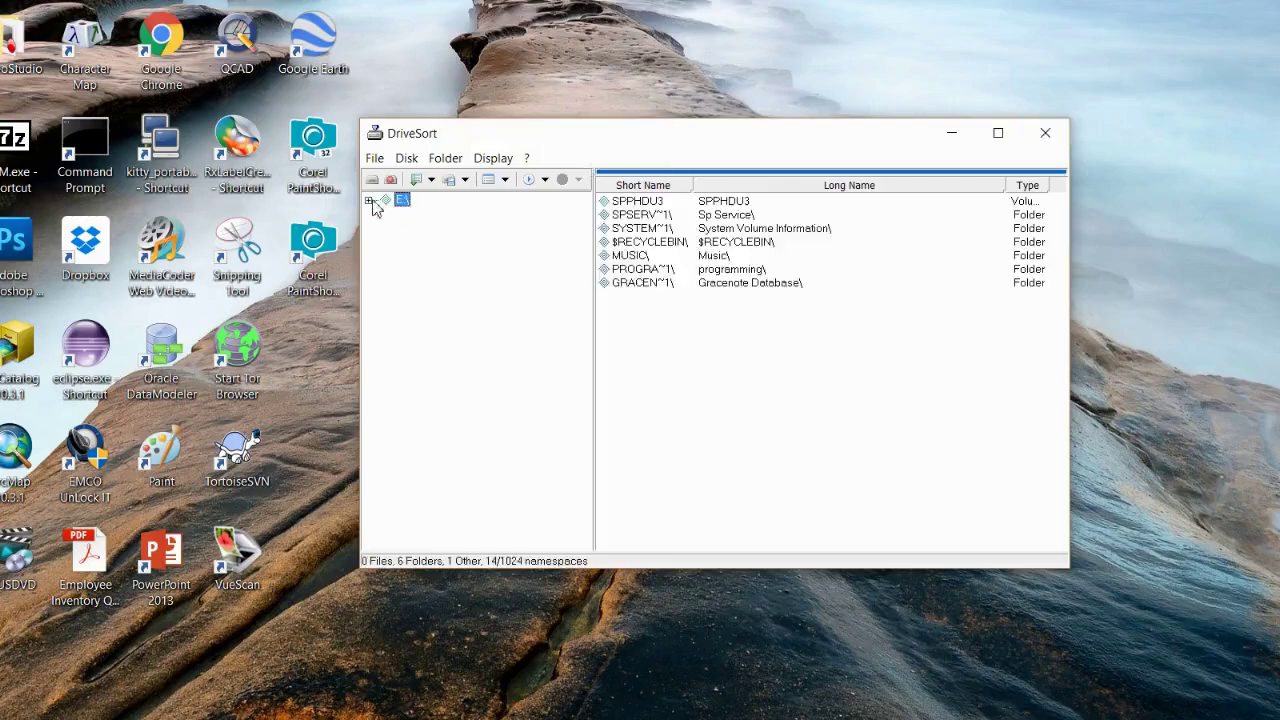
left_click(368, 201)
left_click(386, 257)
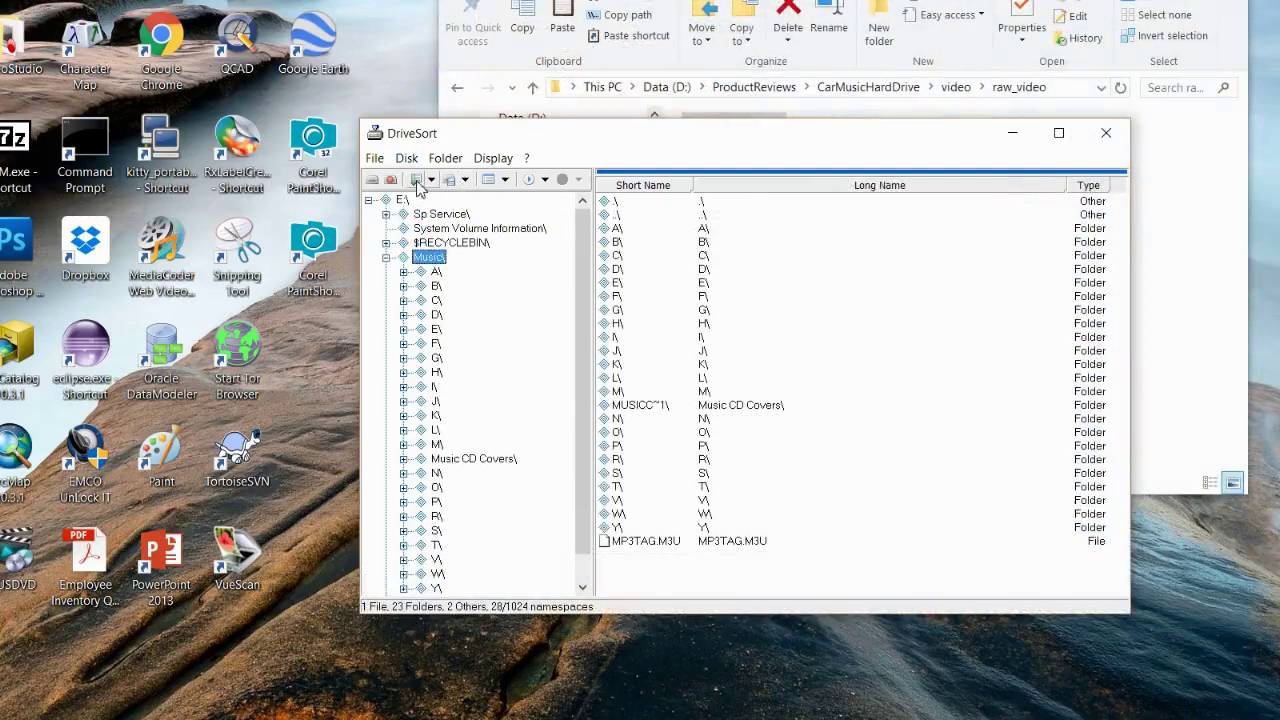
Step: Sort the Music folder by long name and save the new folder order to the disk
left_click(432, 180)
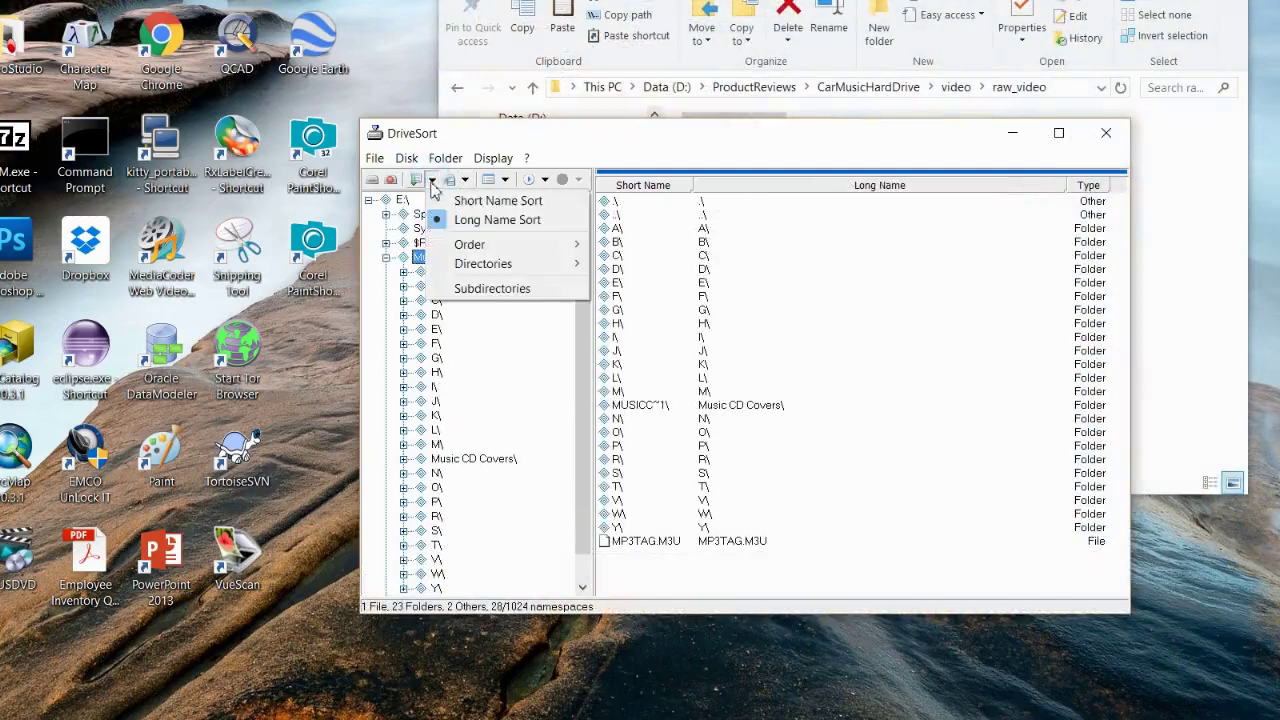
left_click(418, 183)
left_click(378, 162)
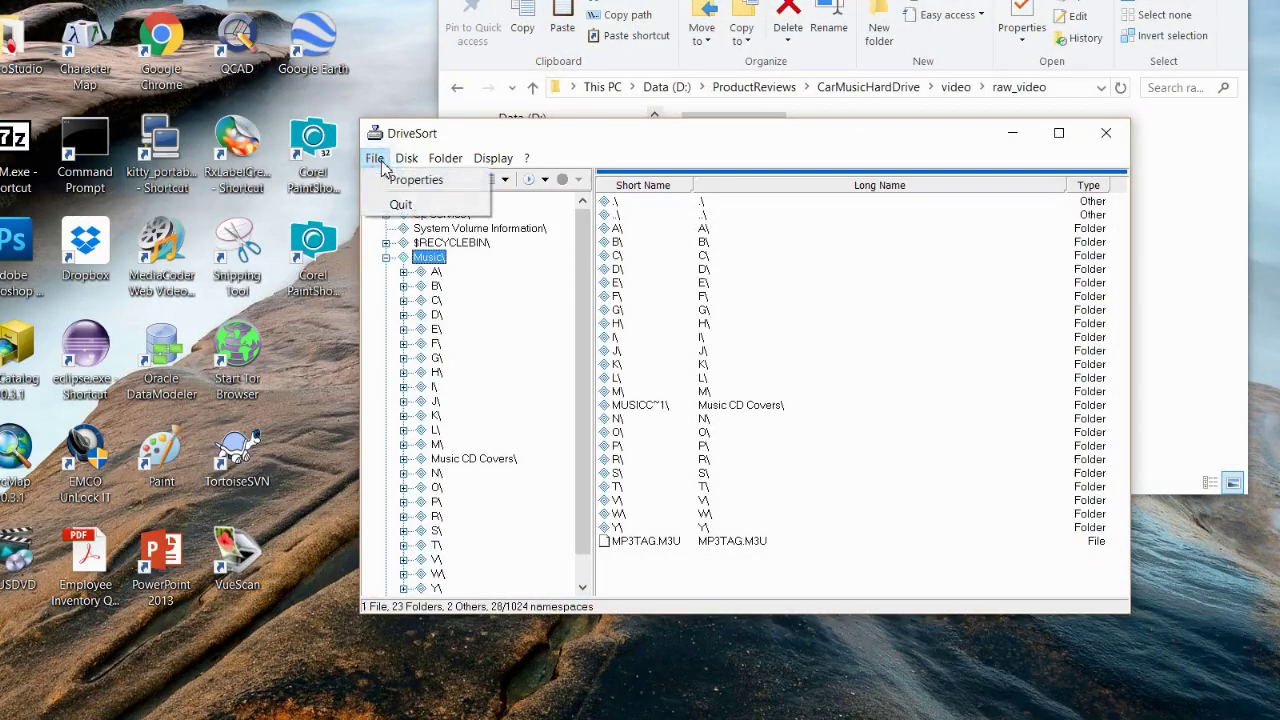
left_click(446, 160)
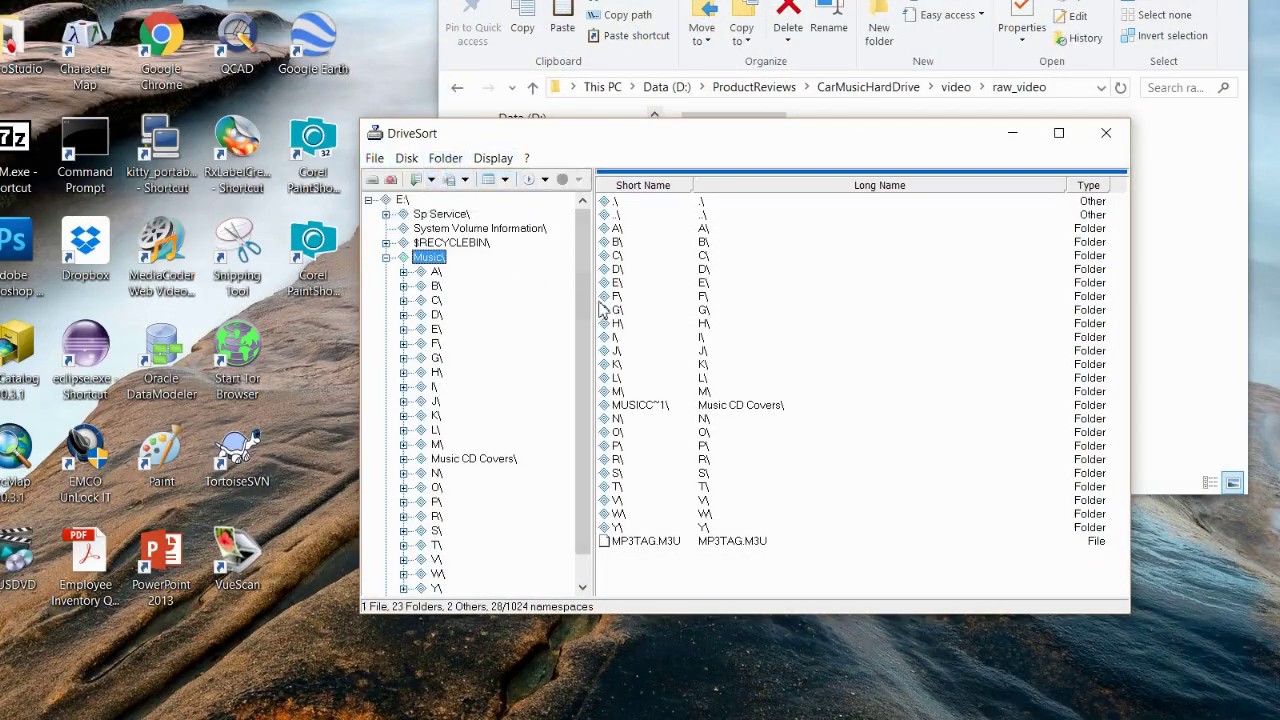
left_click(437, 163)
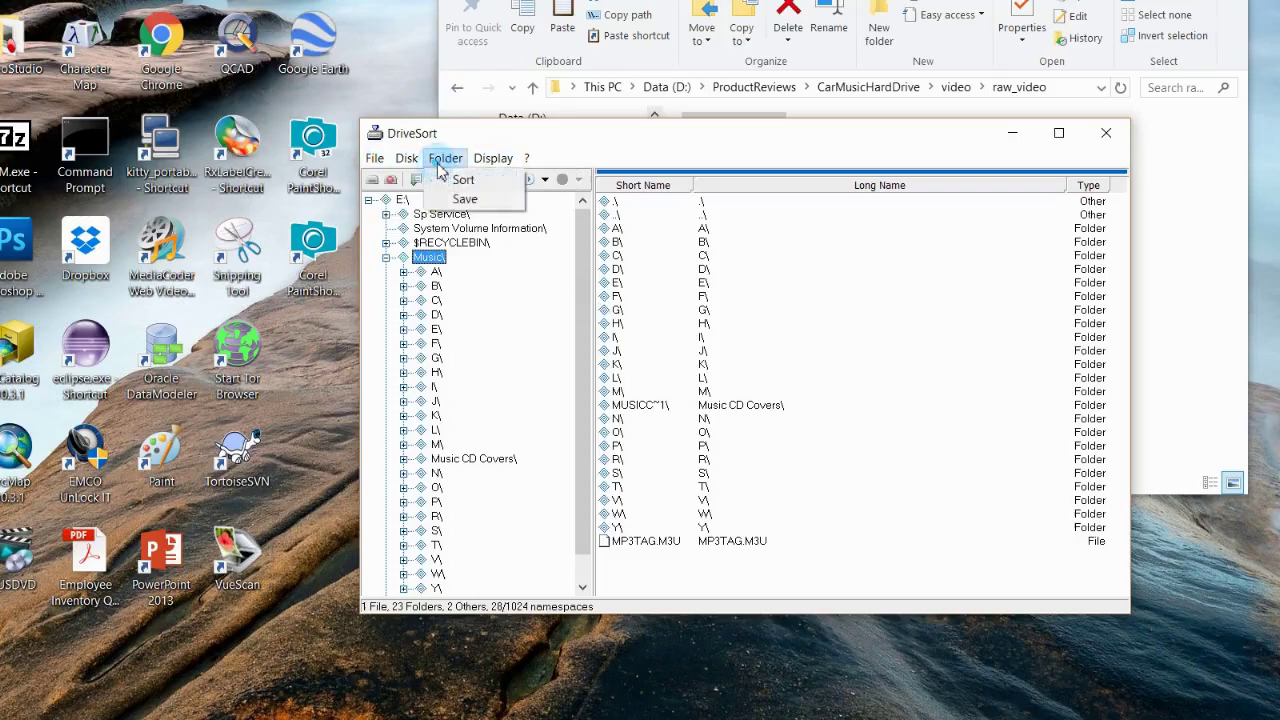
left_click(464, 199)
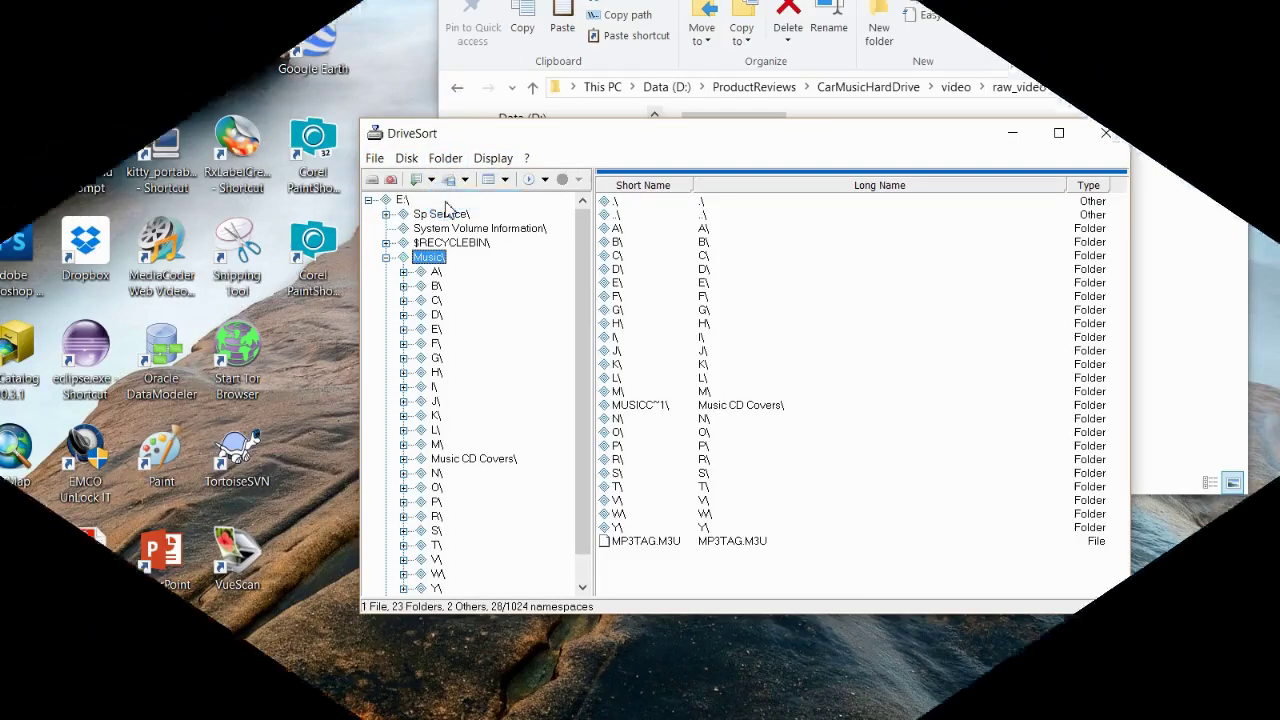